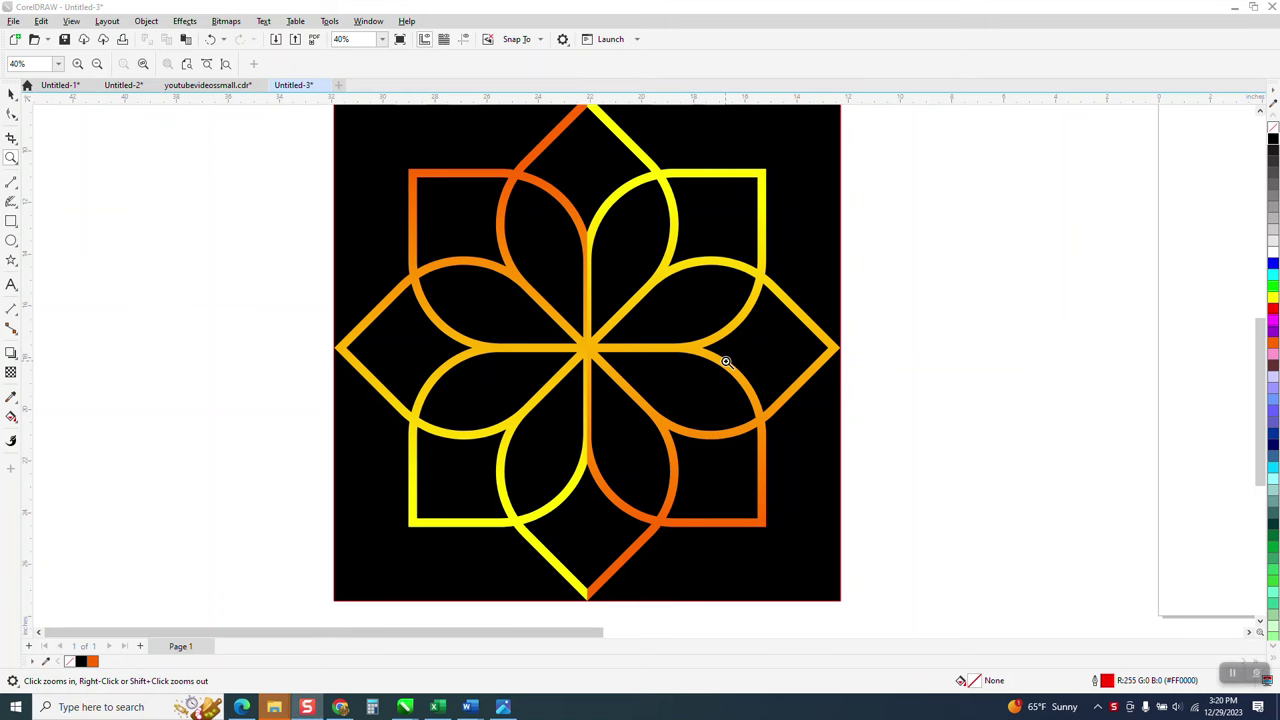
Examine the finished gradient flower on the black square, including how its petal bands meet near the center
scroll(724, 360, down, 1)
drag(380, 124, 847, 580)
drag(617, 223, 680, 350)
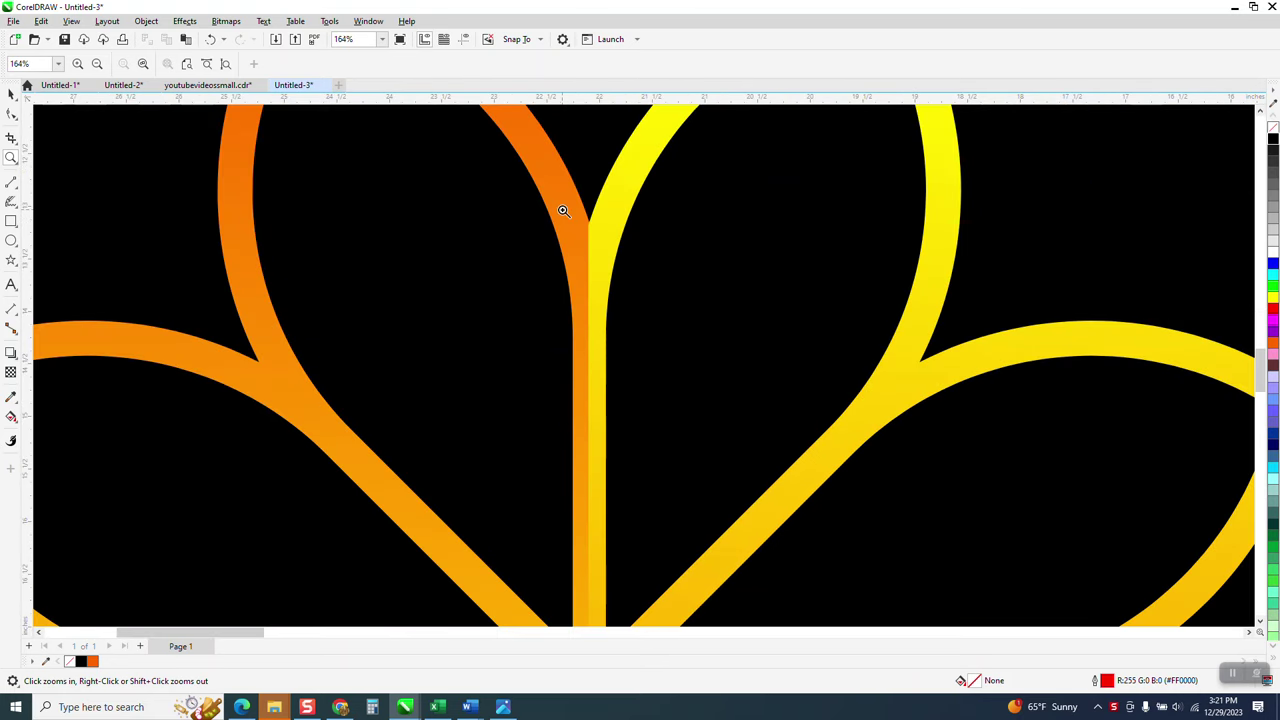
scroll(576, 283, down, 3)
scroll(576, 283, down, 8)
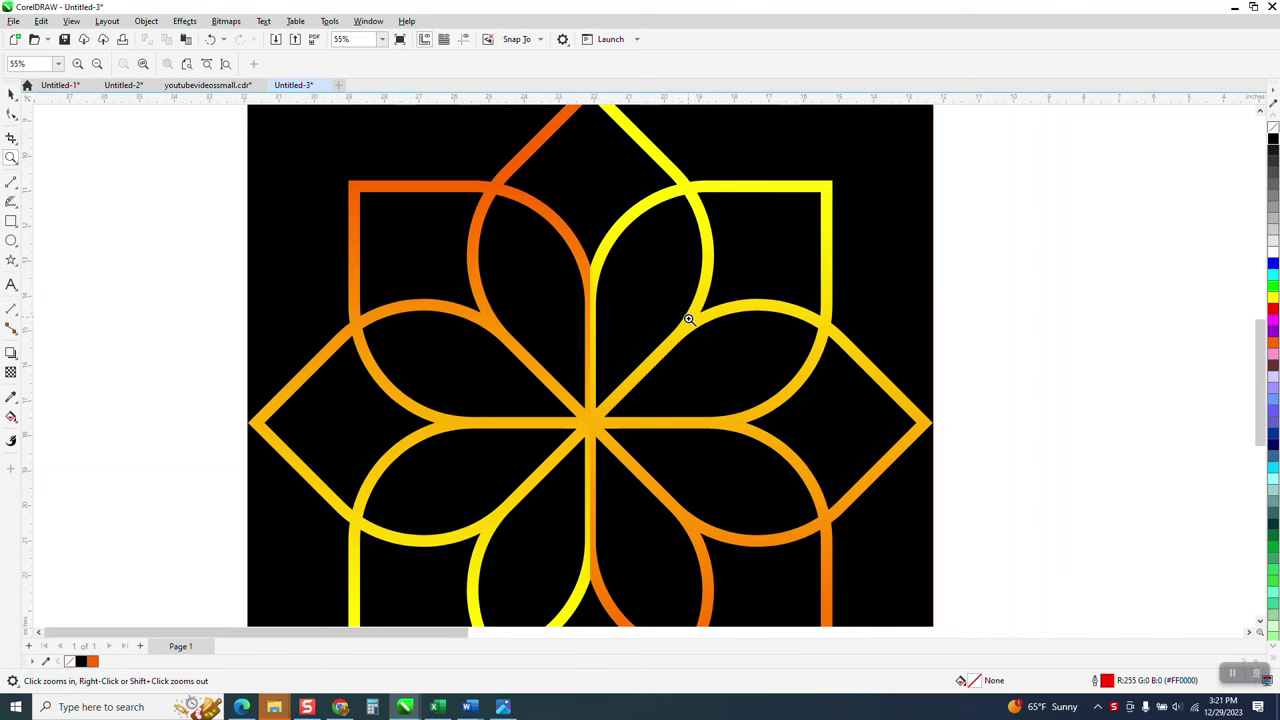
scroll(490, 266, down, 3)
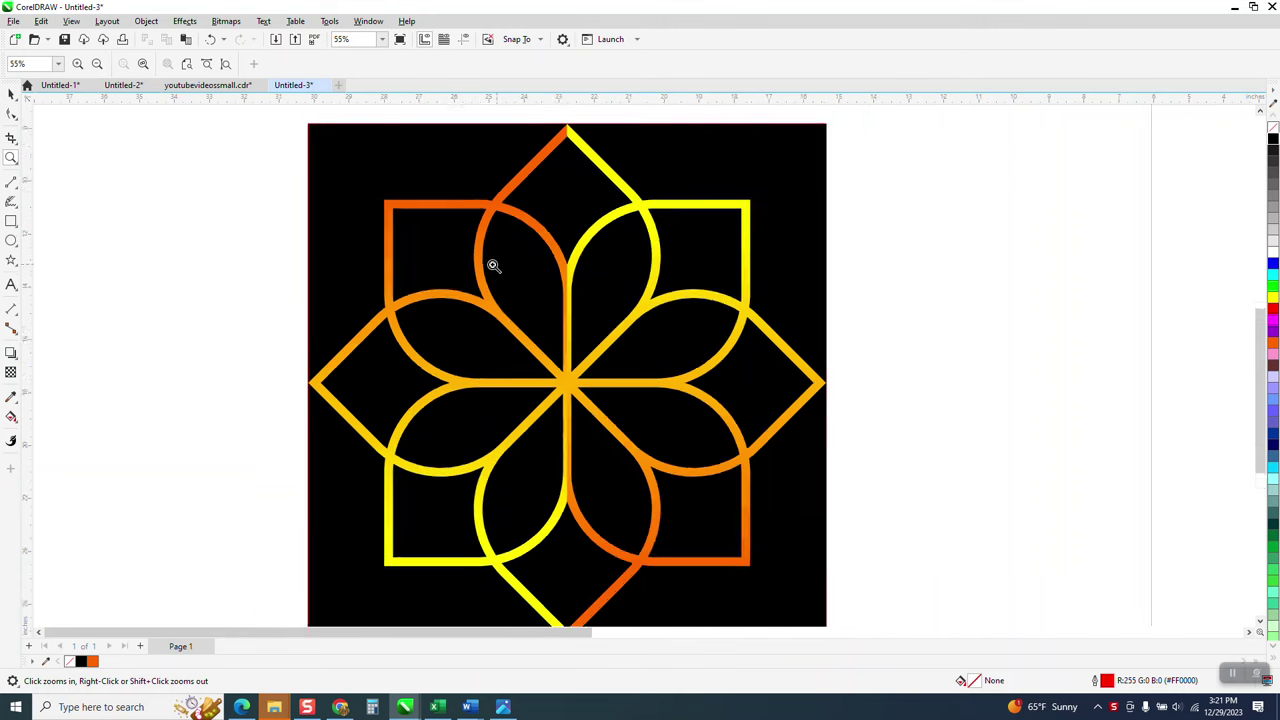
scroll(490, 268, down, 4)
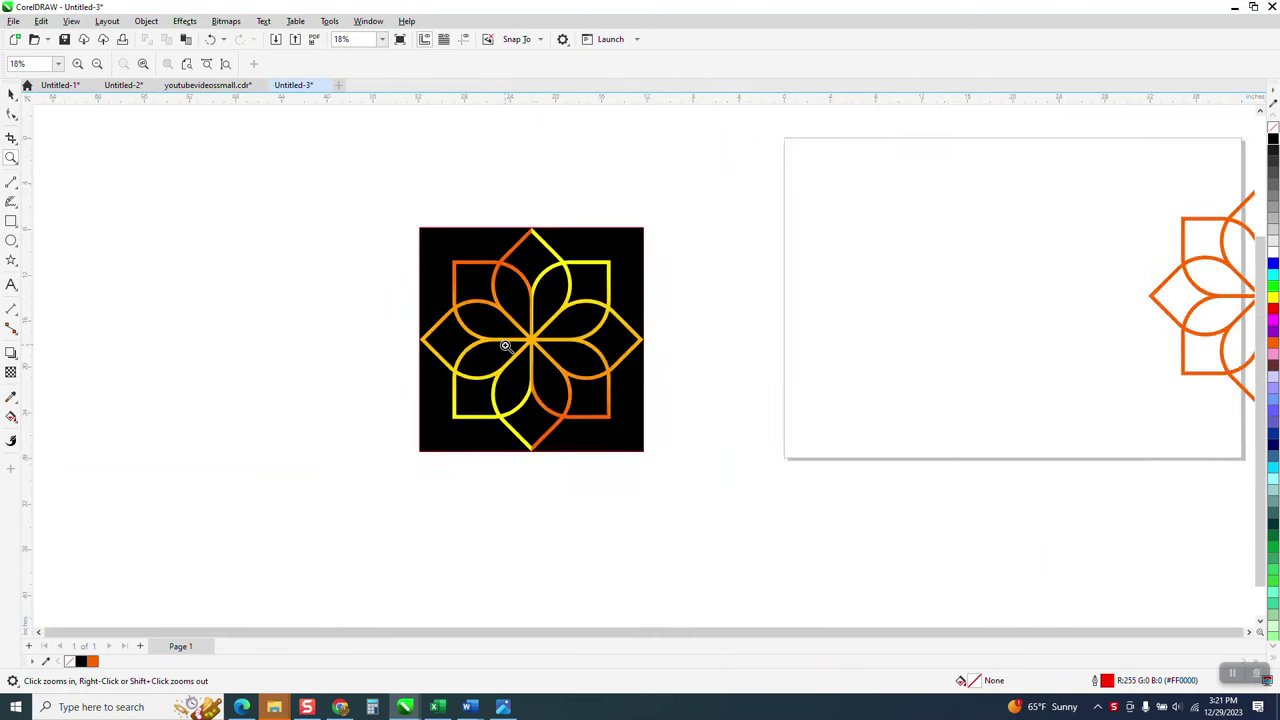
scroll(505, 345, down, 1)
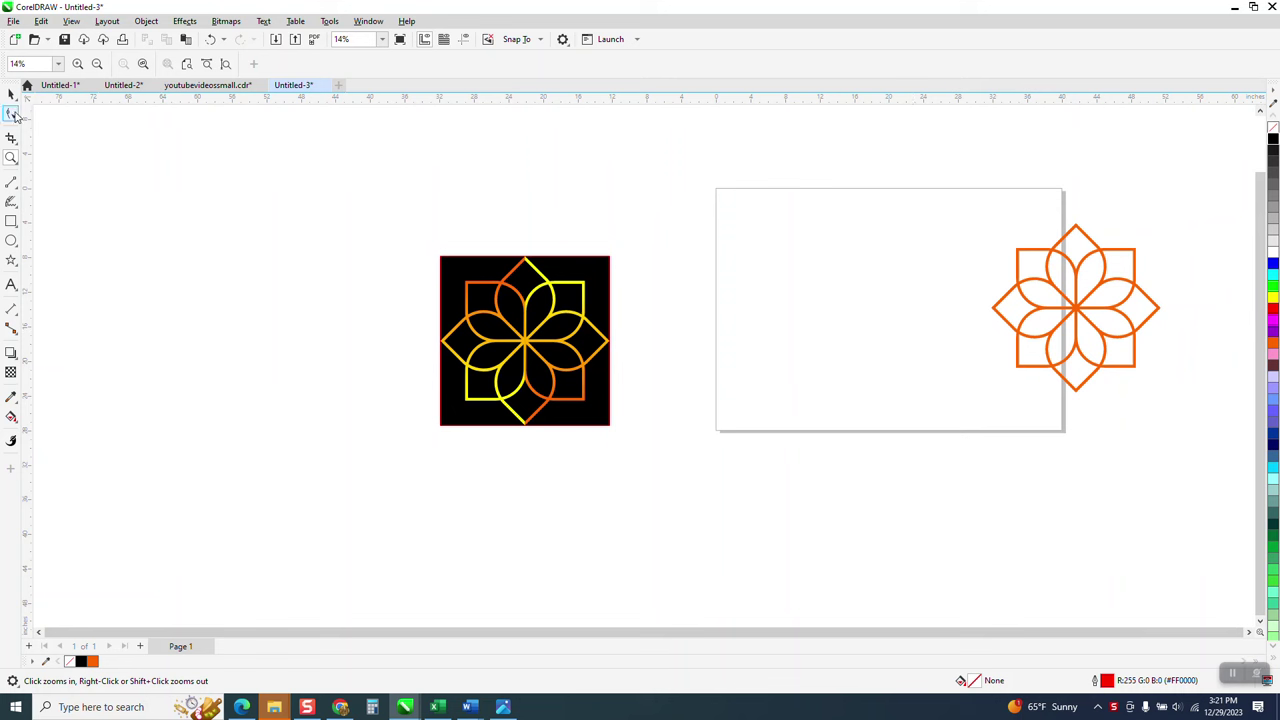
Move the orange flower up to the page's upper-right corner, centered at about X 47.85, Y -2.43 inches
click(11, 96)
click(11, 158)
click(11, 93)
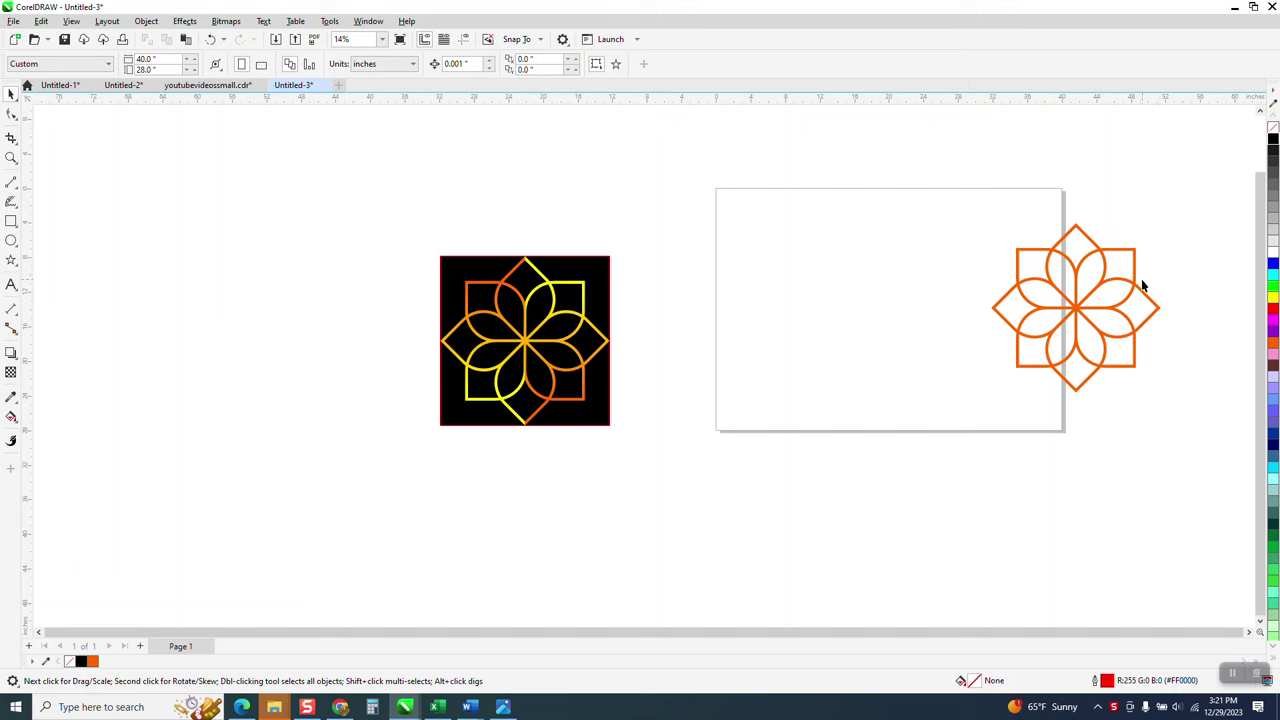
drag(1137, 284, 1191, 186)
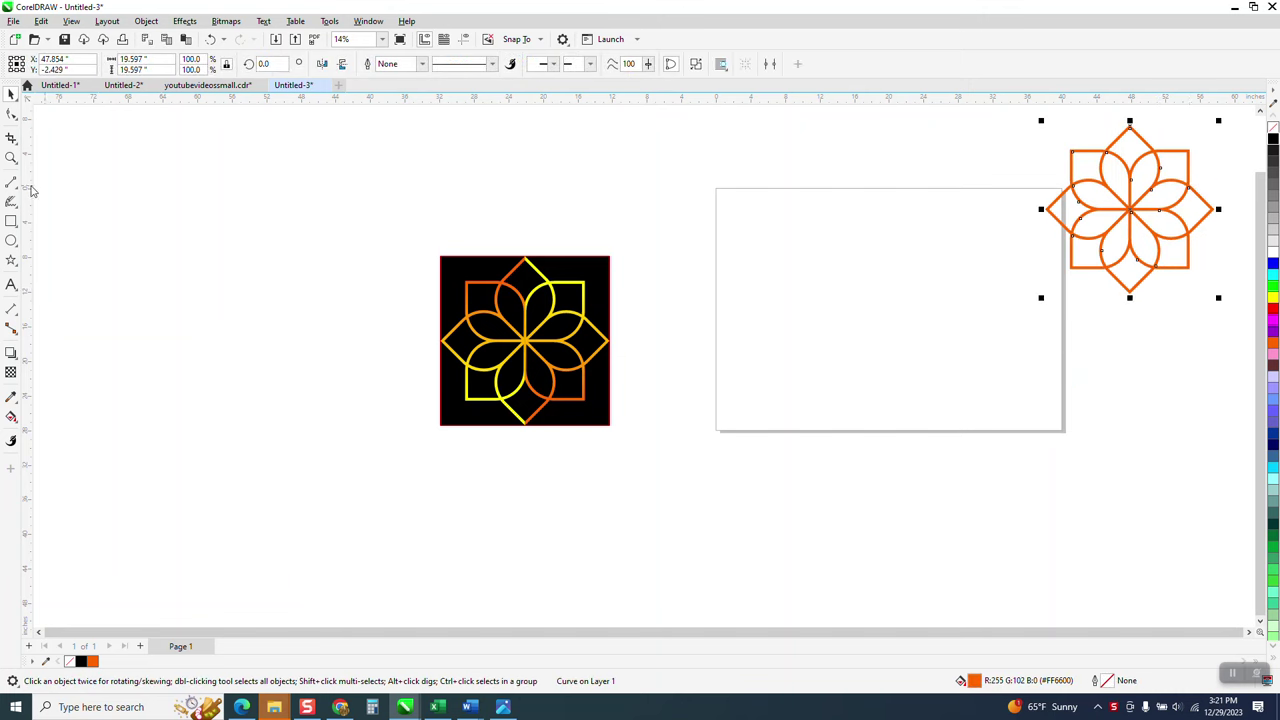
Draw a square about 11.87 inches wide near the middle of the page
click(11, 221)
drag(946, 261, 845, 326)
click(11, 93)
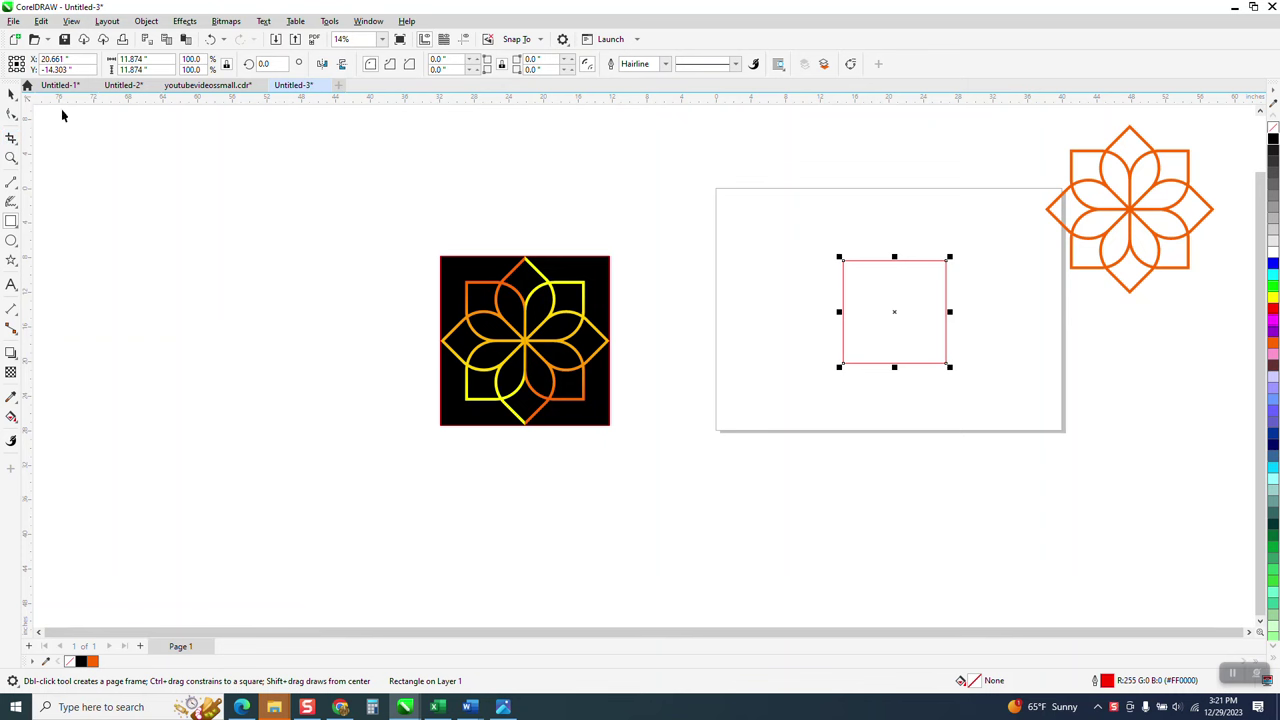
Round the square's upper-left and lower-right corners to a radius of about 5.94 inches to form a petal
click(11, 158)
drag(820, 255, 1034, 439)
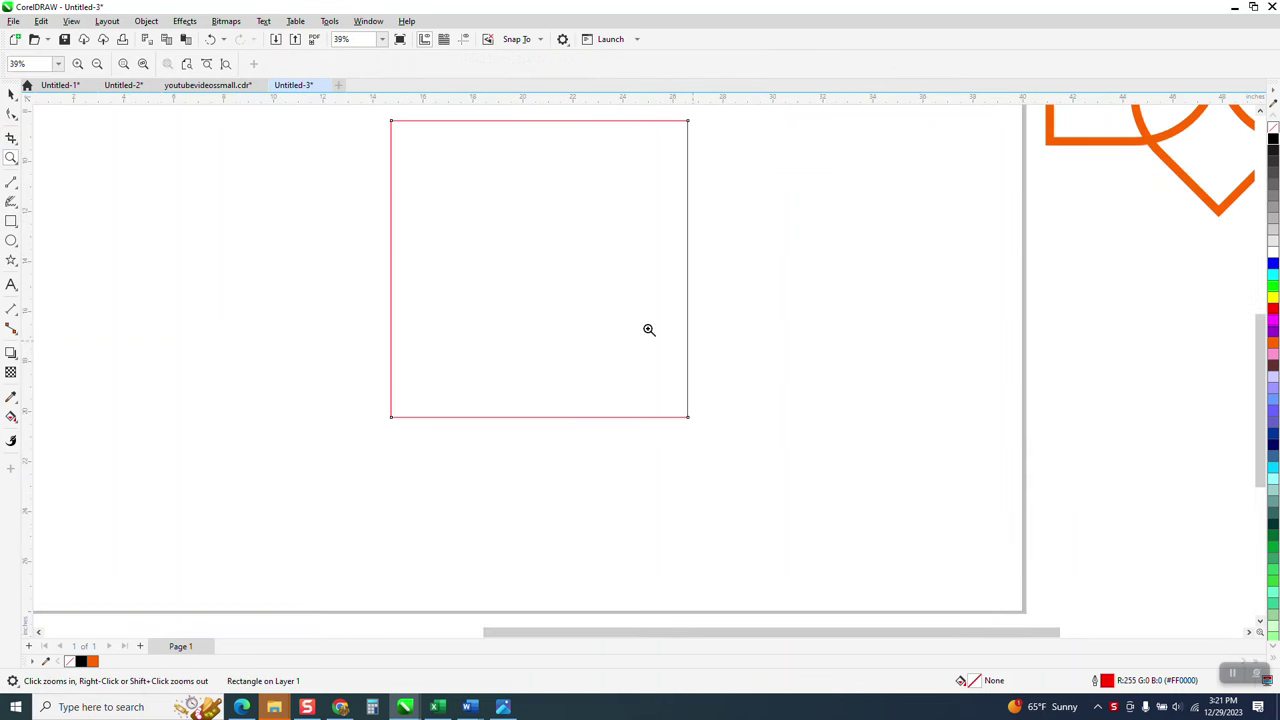
click(12, 114)
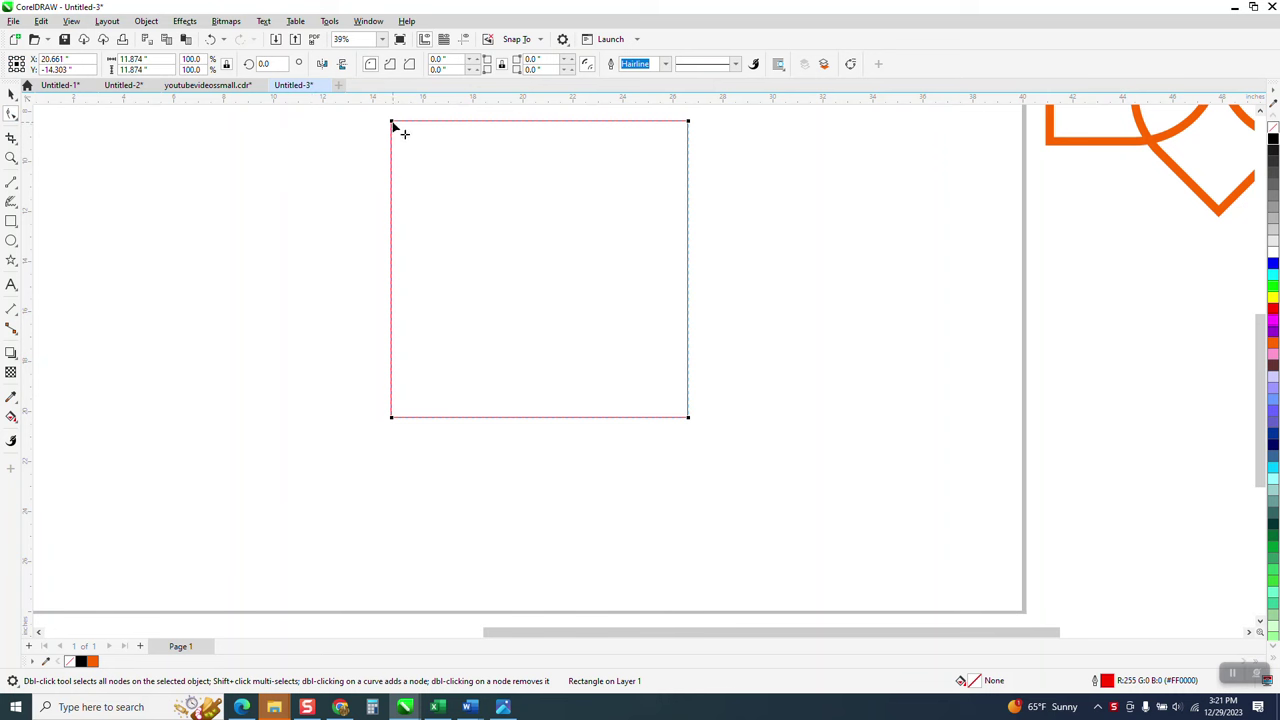
drag(393, 124, 628, 141)
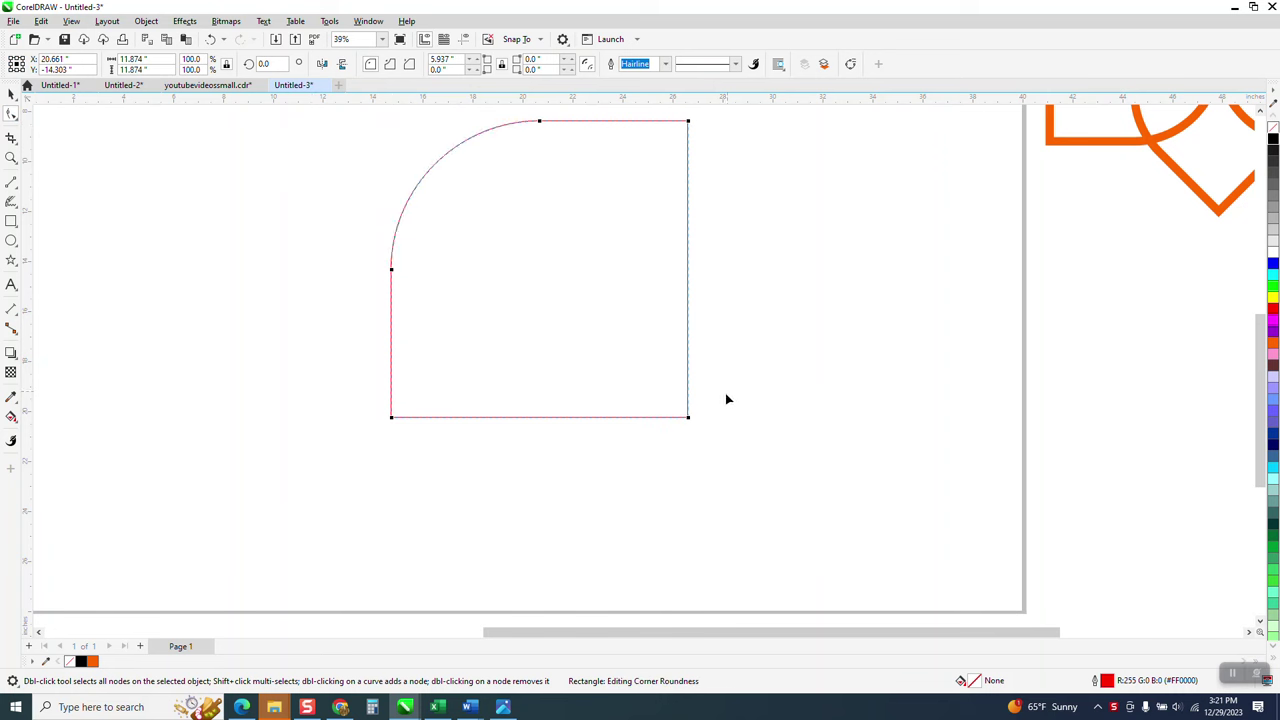
drag(528, 422, 460, 422)
click(10, 94)
scroll(765, 449, down, 3)
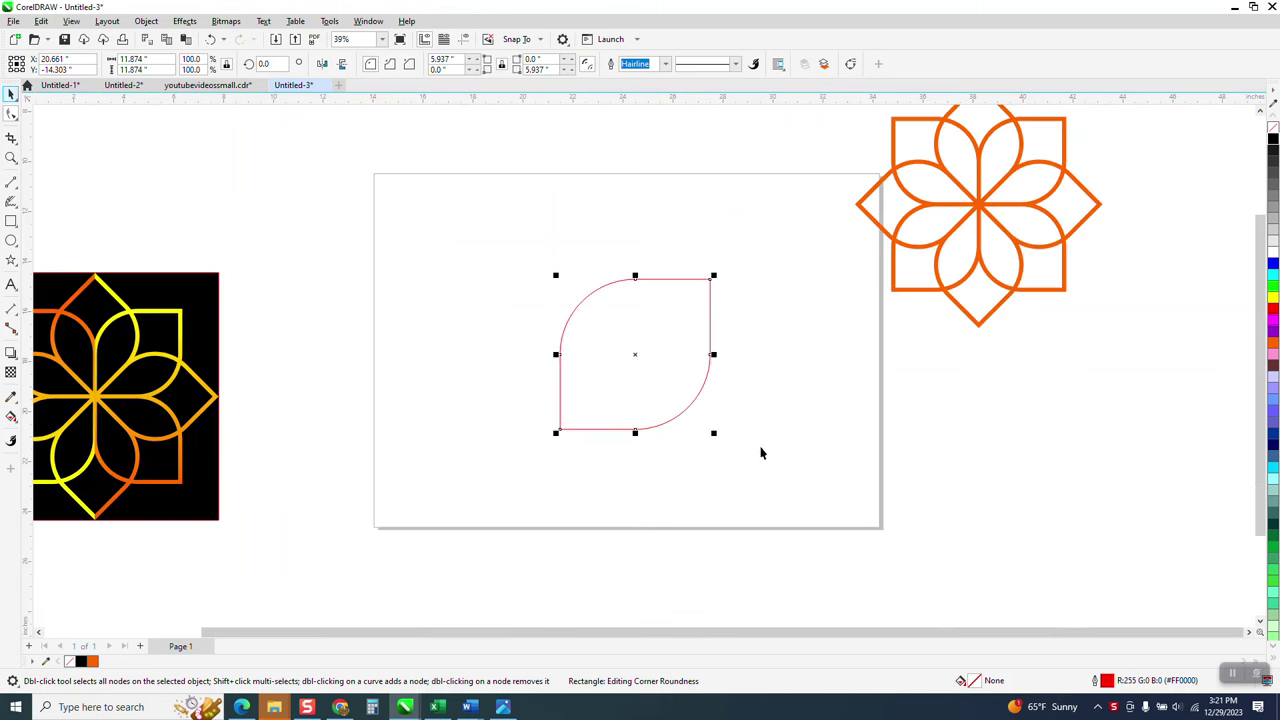
With the guidelines shown, scale the petal to about 8.23 inches and place its lower-left corner on the guideline intersection
click(464, 41)
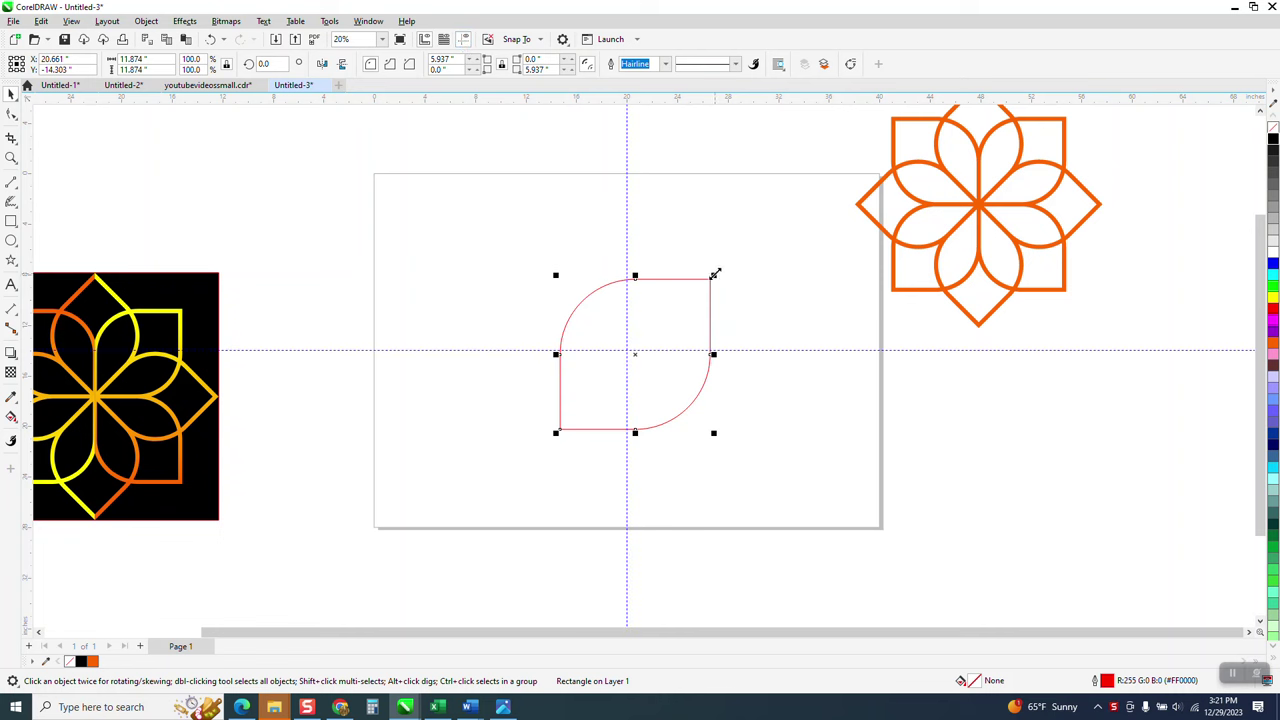
drag(713, 275, 667, 321)
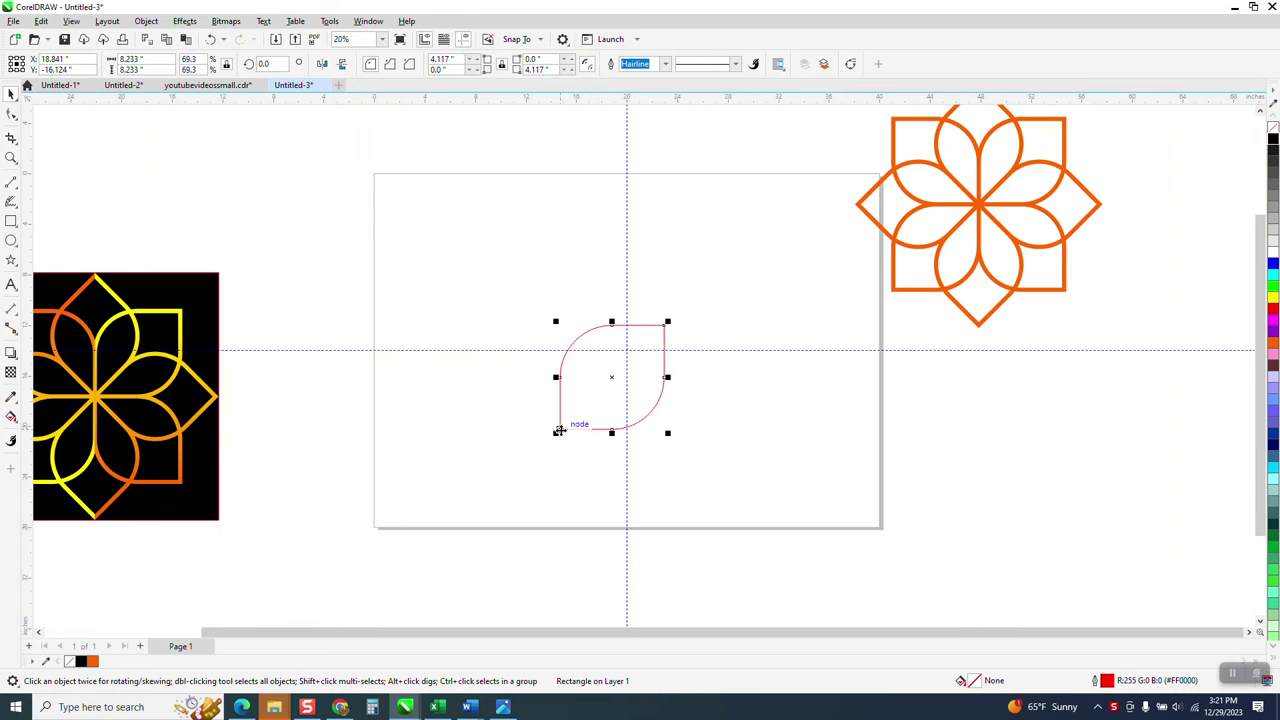
drag(558, 431, 622, 353)
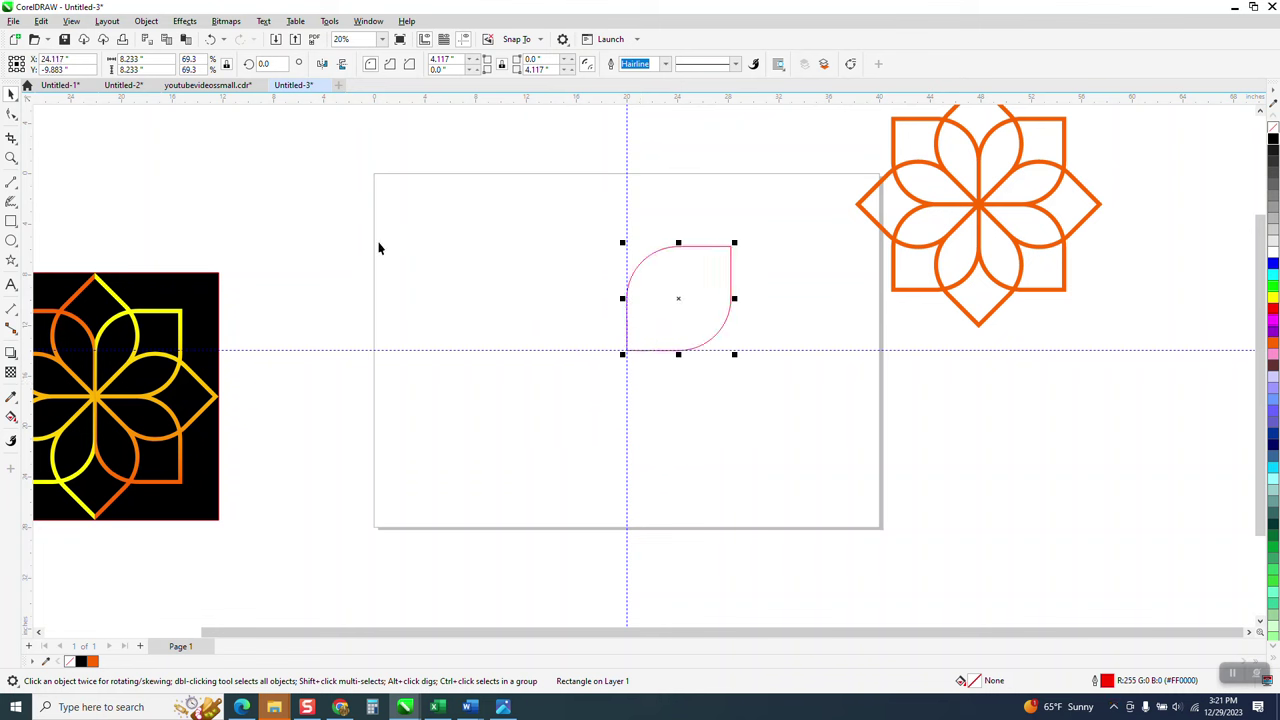
Set the petal's outline width to 16 pt
click(11, 158)
drag(607, 224, 806, 390)
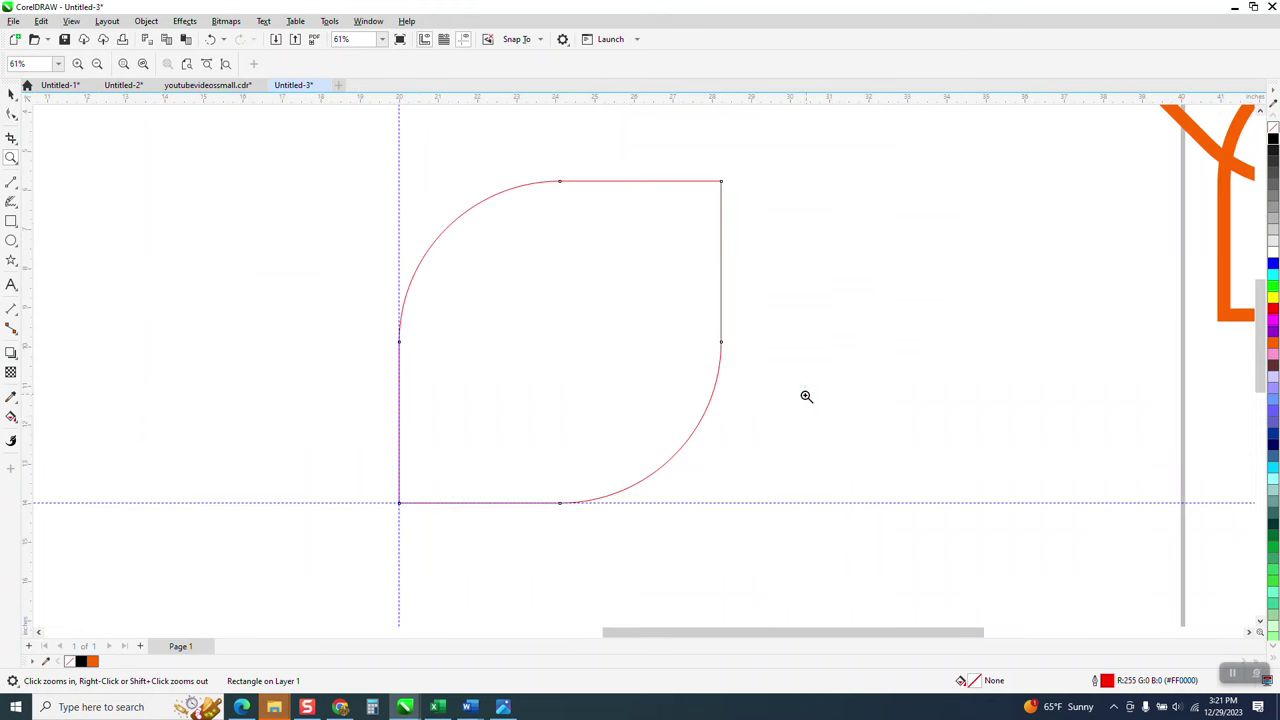
click(11, 93)
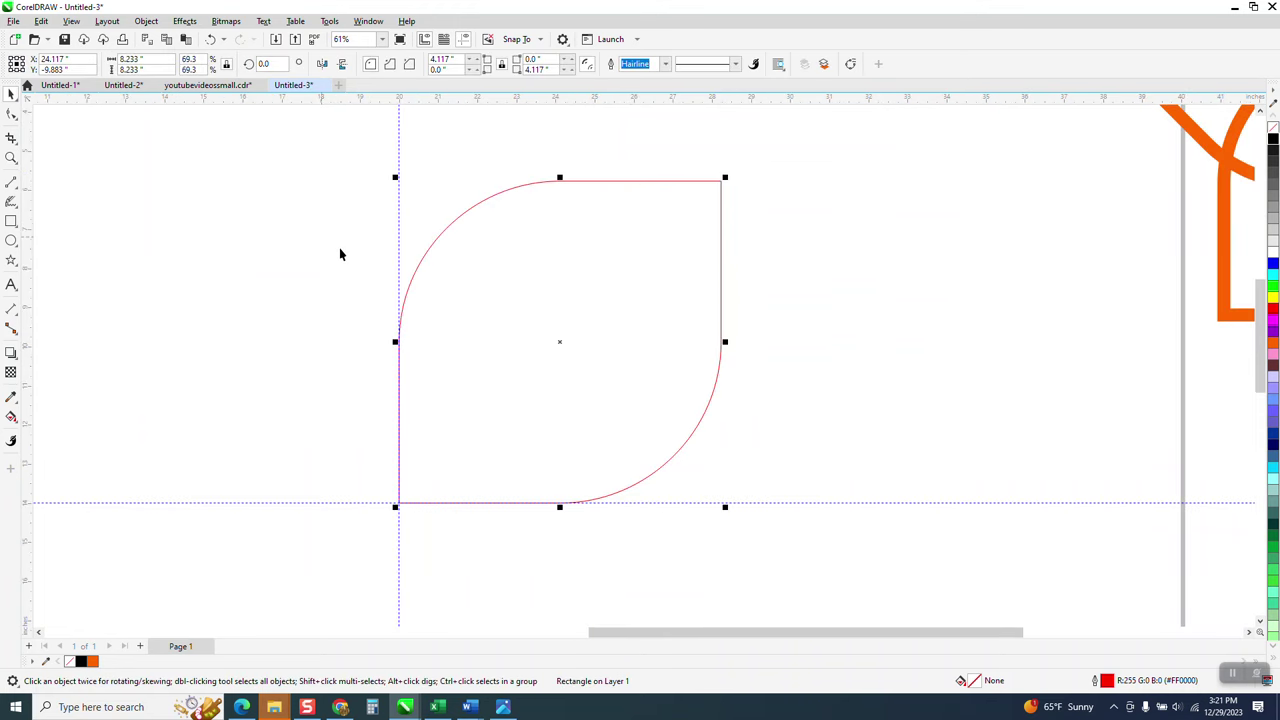
scroll(340, 240, down, 1)
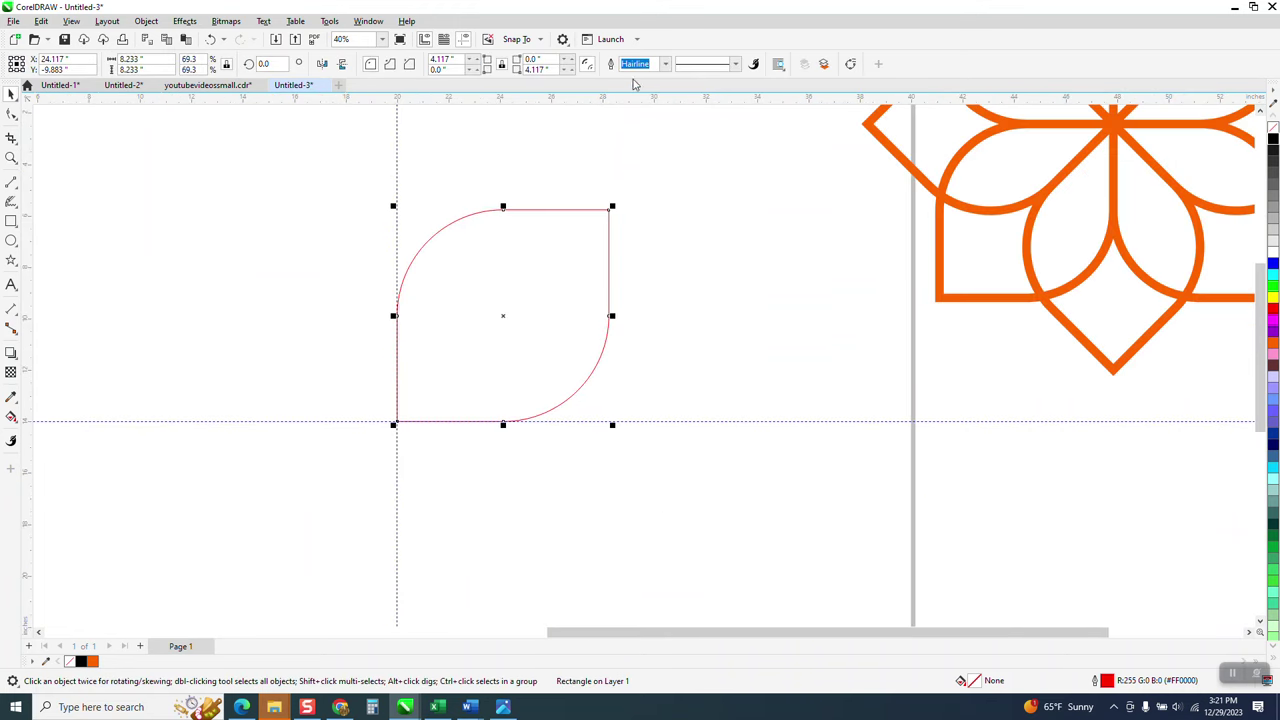
click(665, 63)
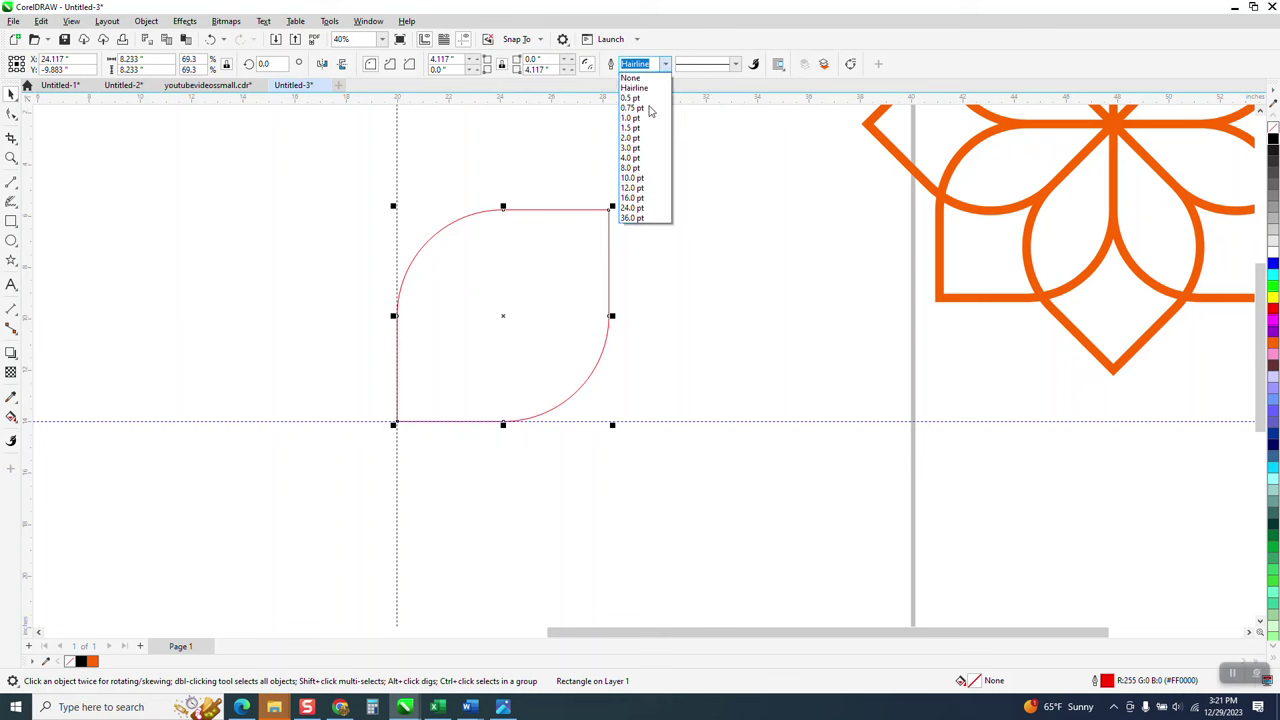
click(632, 188)
click(665, 63)
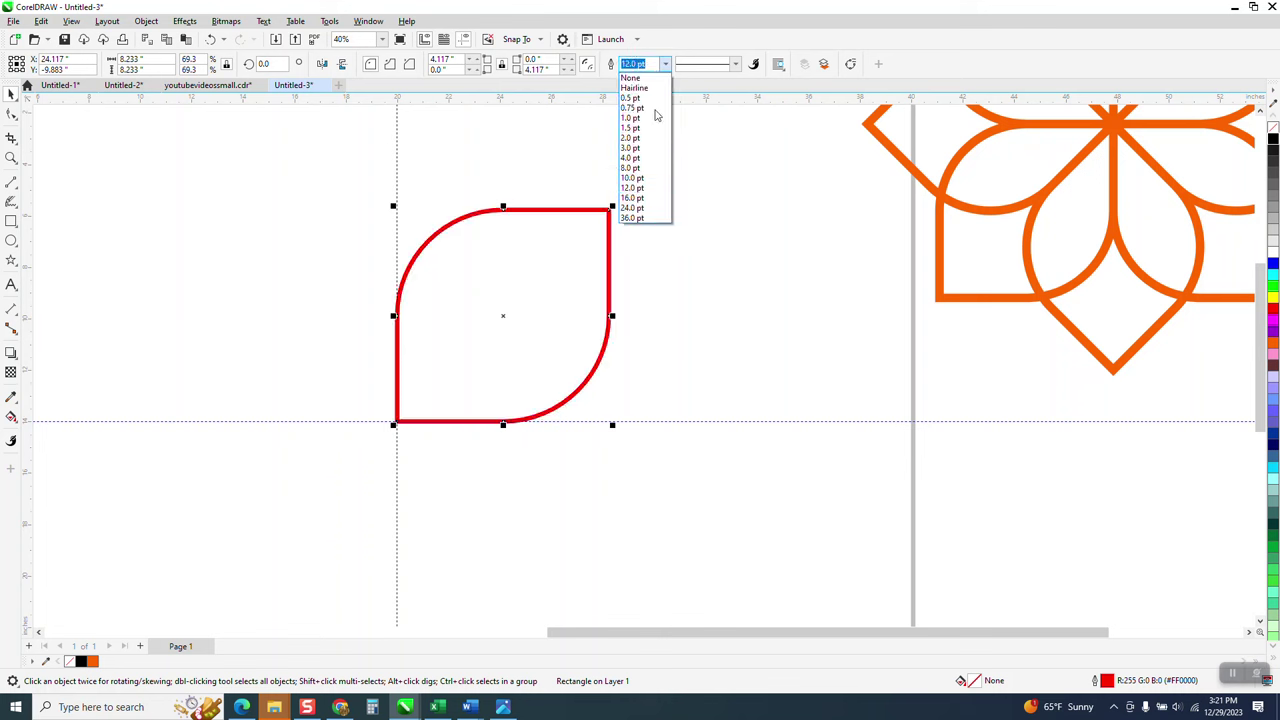
click(636, 205)
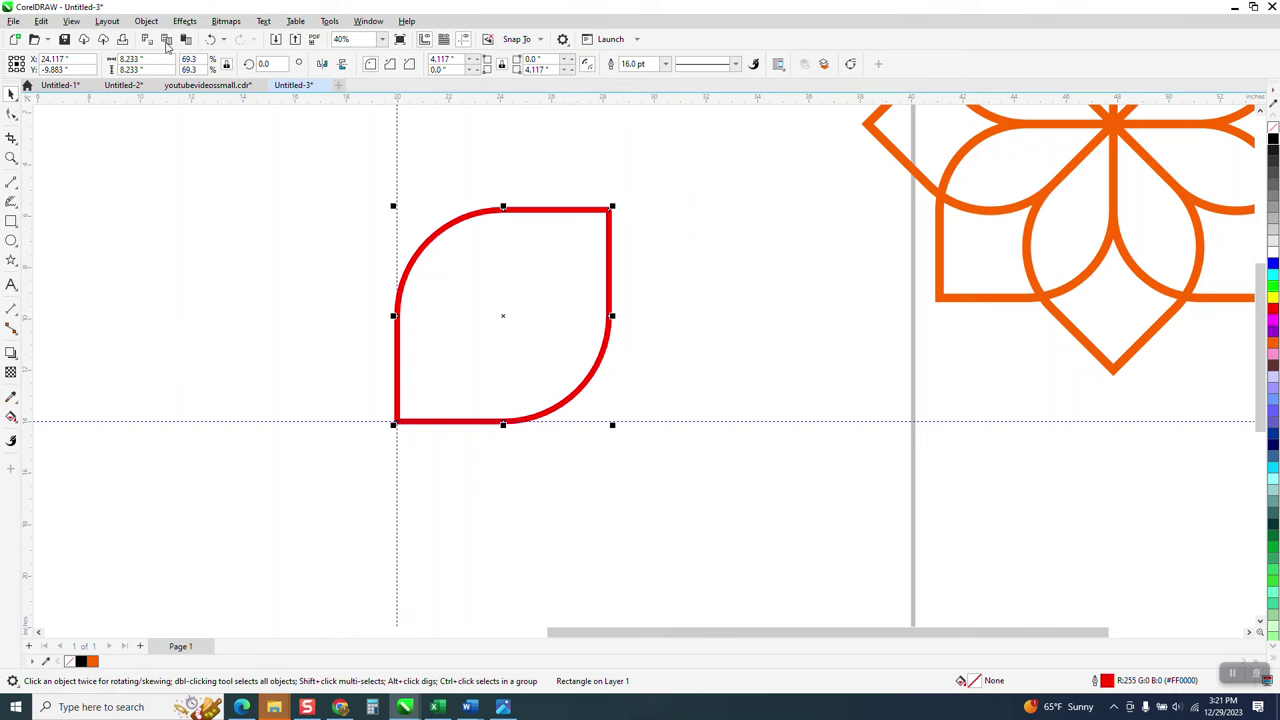
Convert the petal's outline to an object and replace its fill with a thin black outline
click(146, 21)
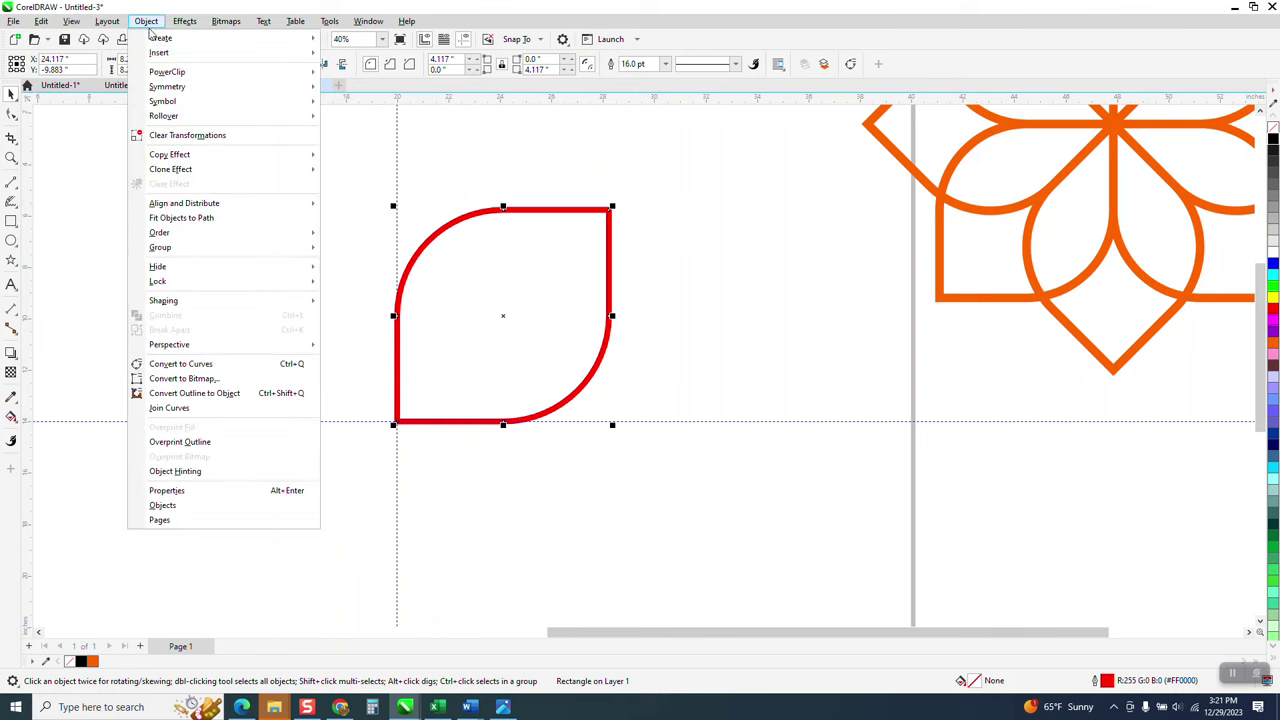
click(194, 395)
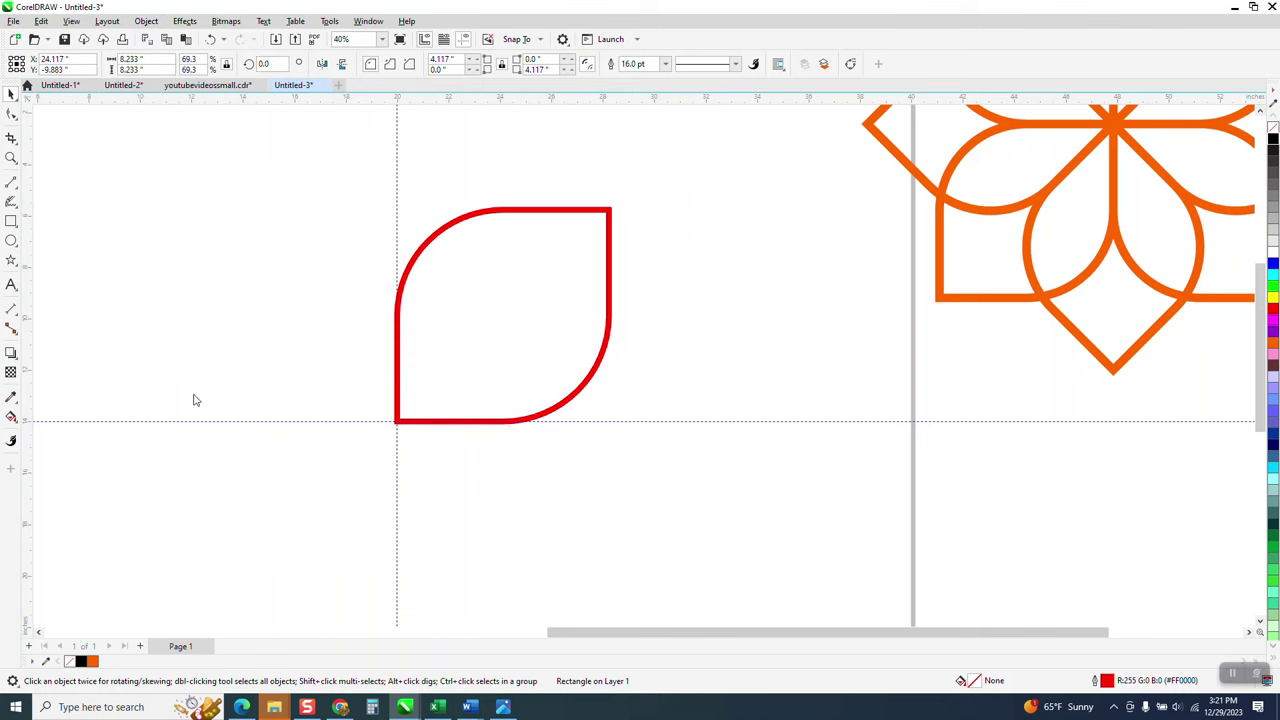
click(1271, 129)
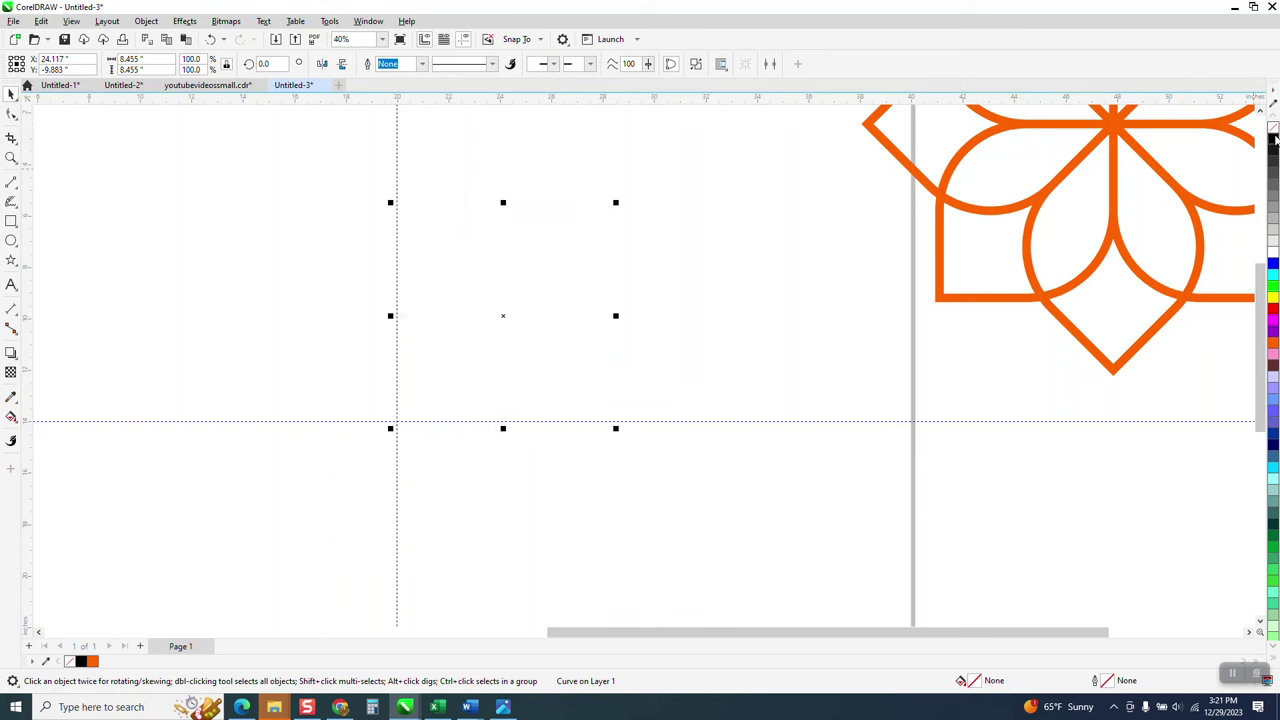
right_click(1273, 143)
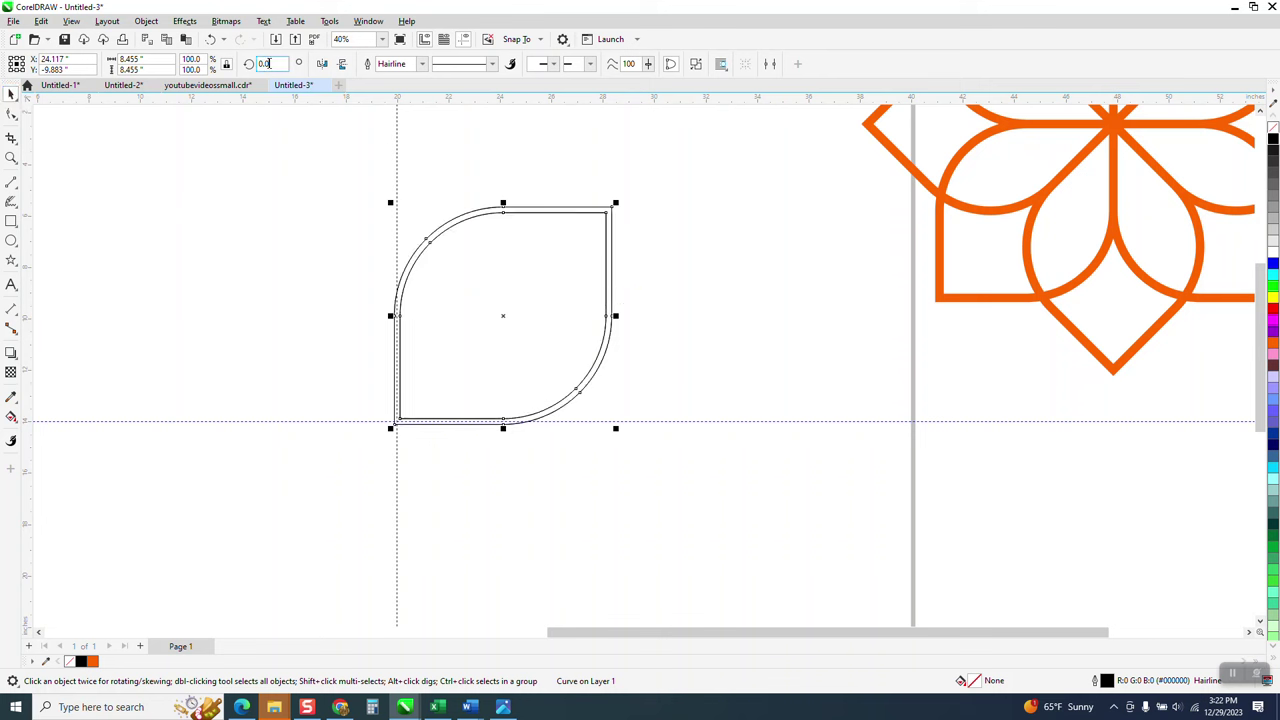
Rotate copies of the petal in 90° increments around the guideline intersection to make a four-petal flower
text(0)
key(Return)
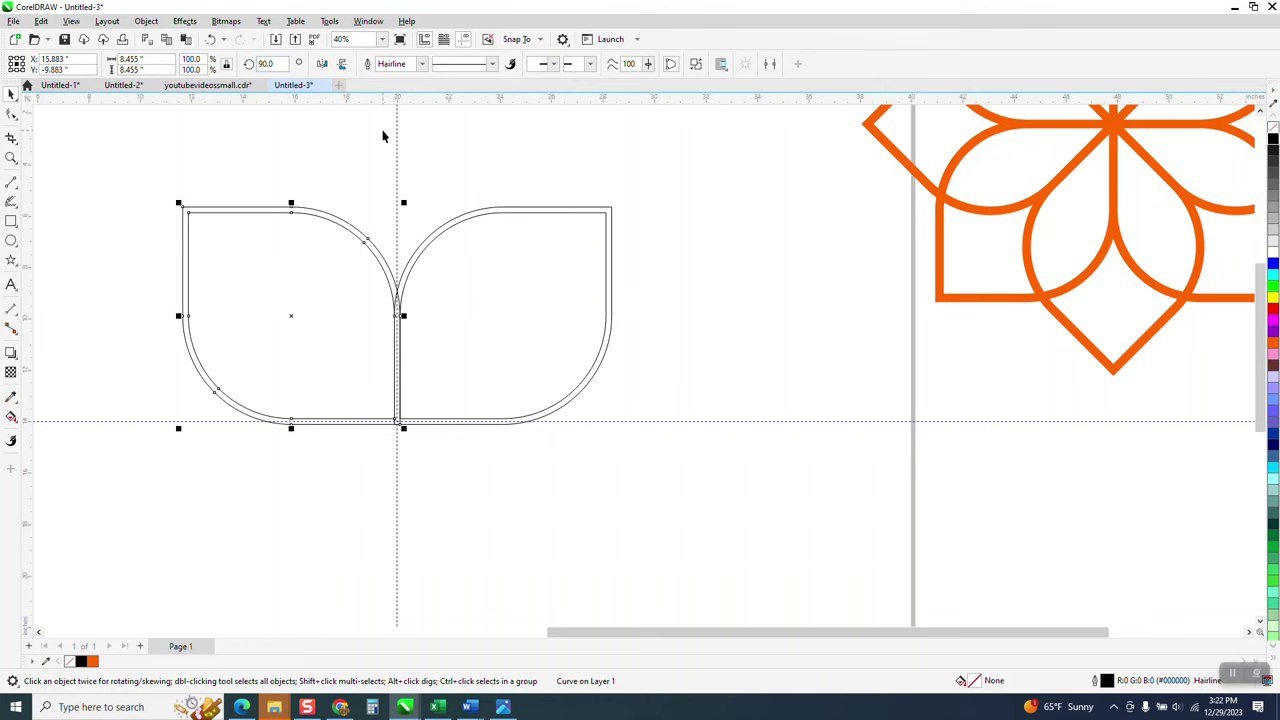
key(ctrl+r)
key(ctrl+r)
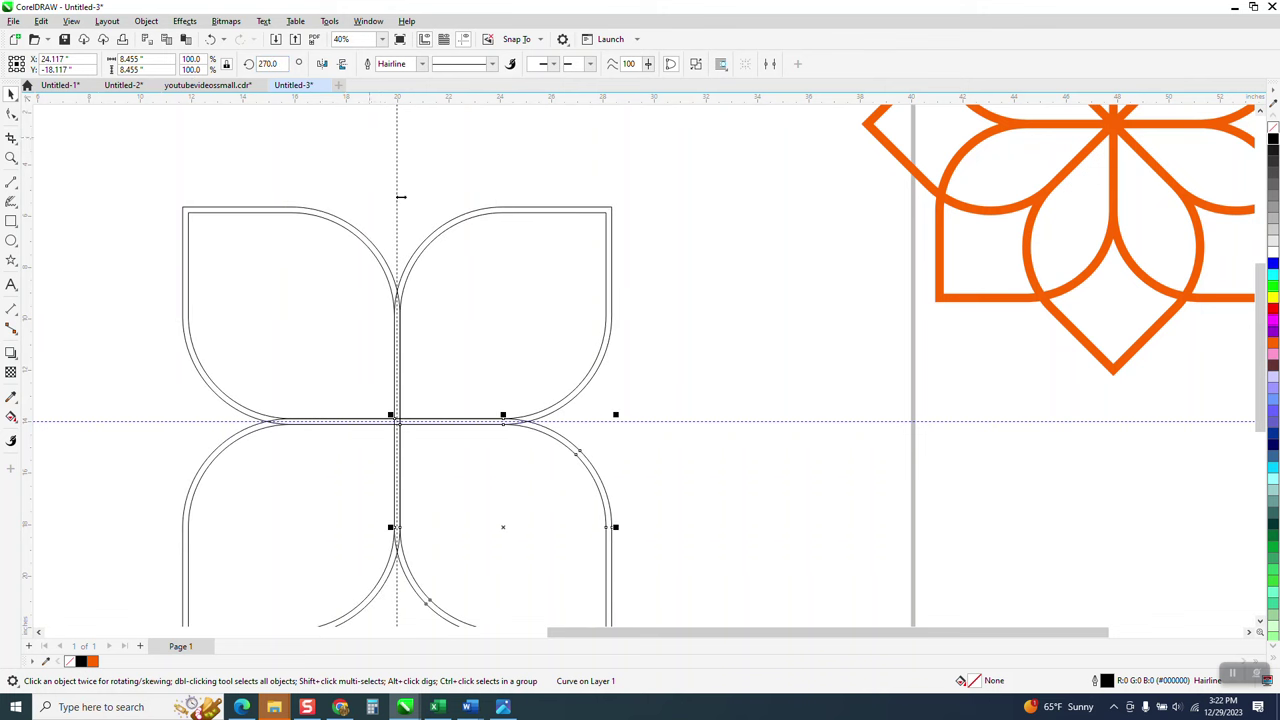
scroll(405, 210, down, 1)
click(200, 186)
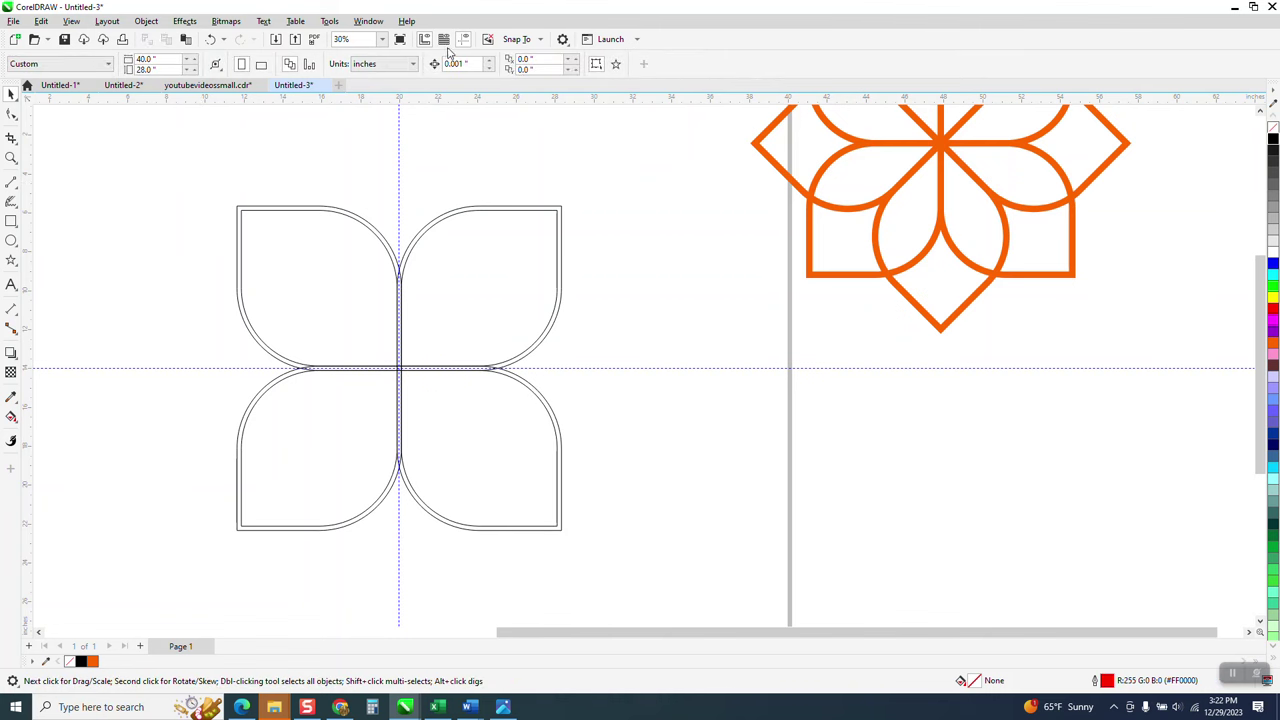
Hide the guidelines and weld the four petals into a single shape
click(464, 42)
drag(515, 585, 609, 556)
click(395, 65)
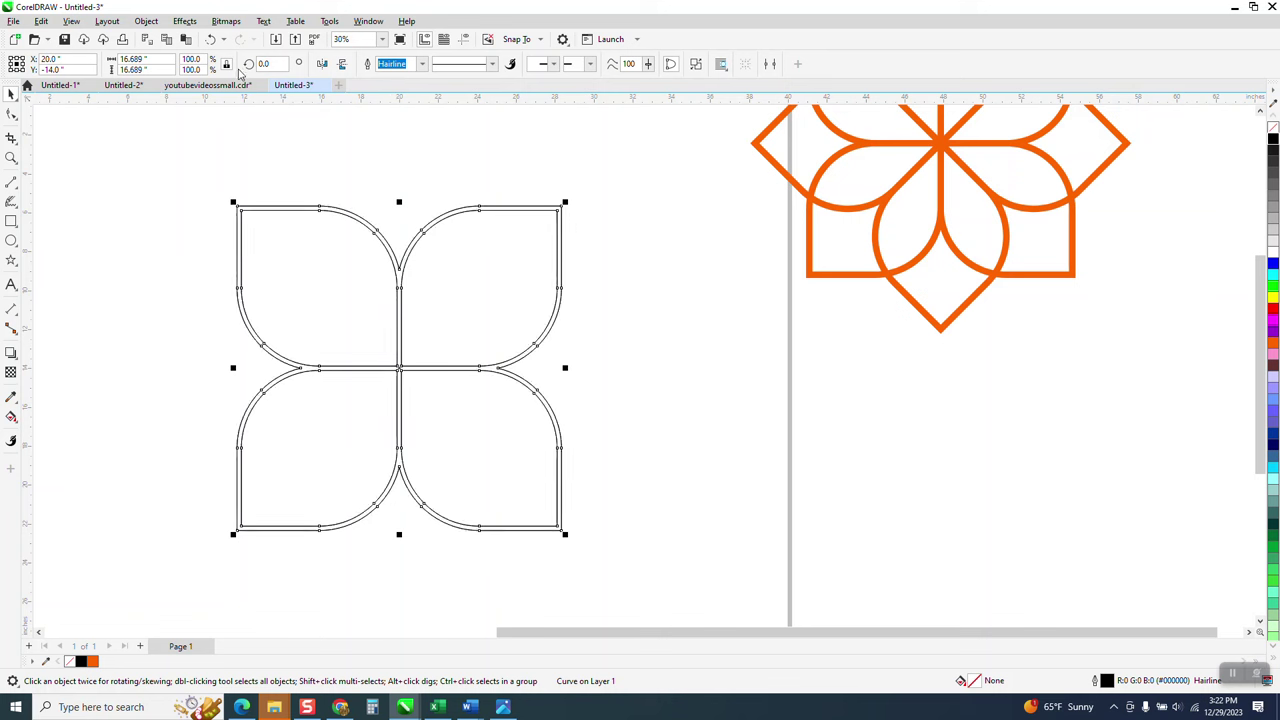
Create a copy of the welded four-petal shape rotated 45° about its center
click(262, 63)
text(45)
key(Return)
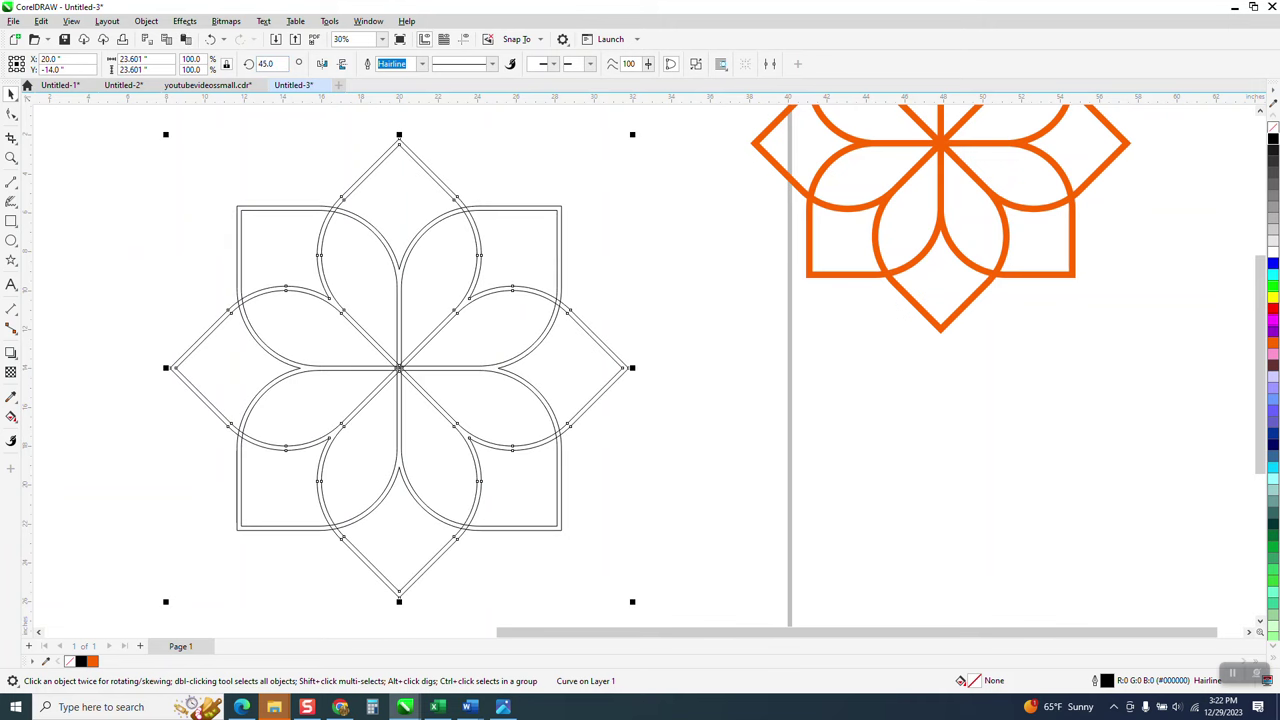
Weld the two overlapping four-petal shapes into one eight-petal flower
scroll(489, 115, down, 1)
drag(207, 113, 668, 512)
shift+click(503, 252)
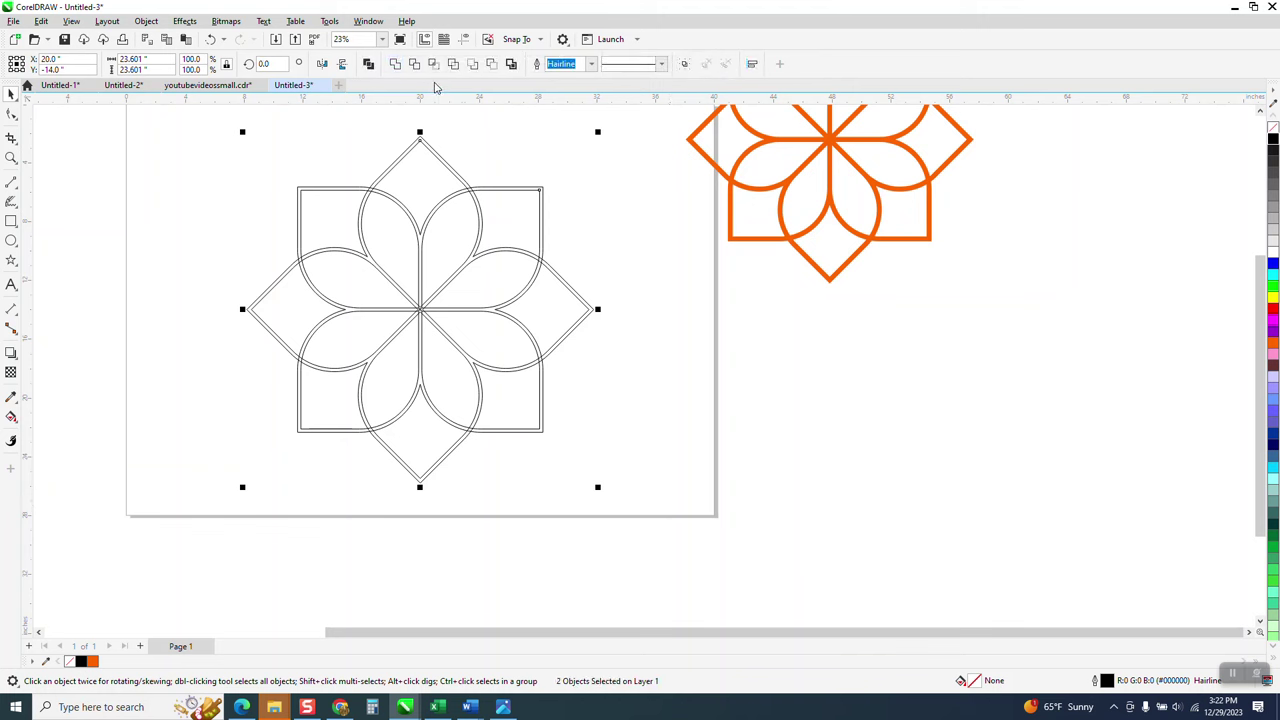
click(396, 64)
click(503, 155)
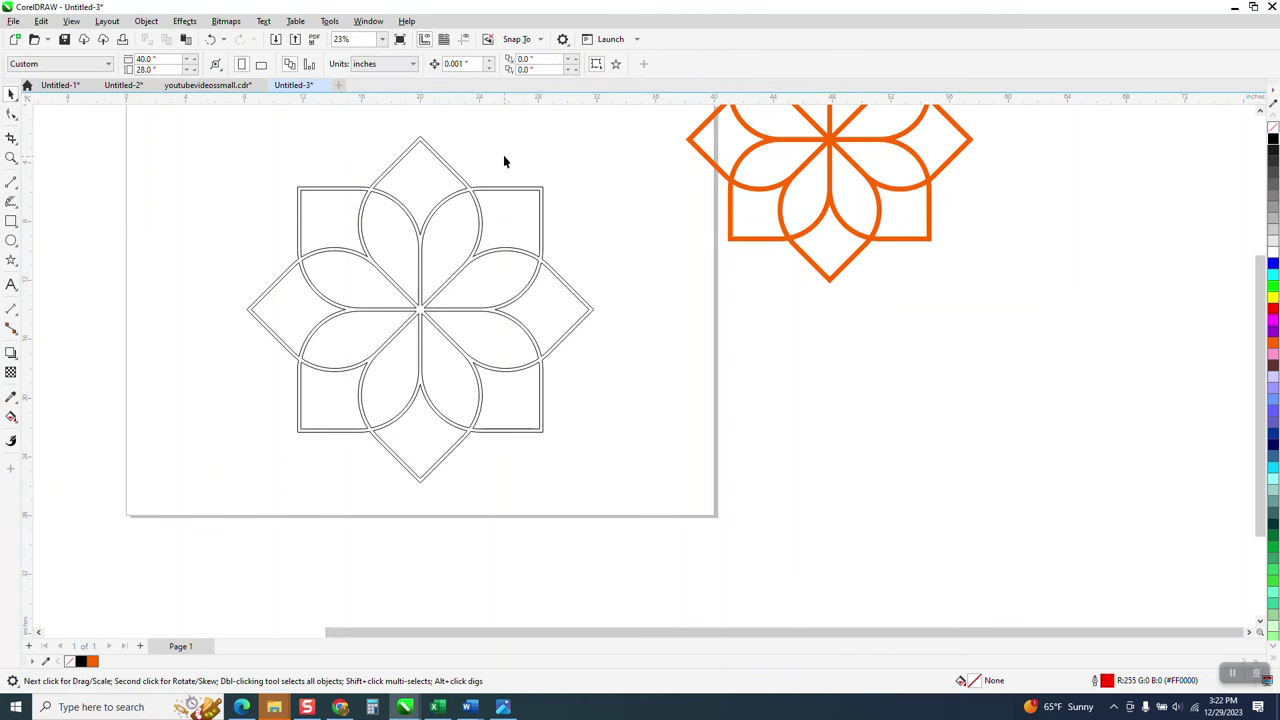
Move the orange flower well off the page's right side and select the welded black-outlined flower
scroll(503, 163, down, 1)
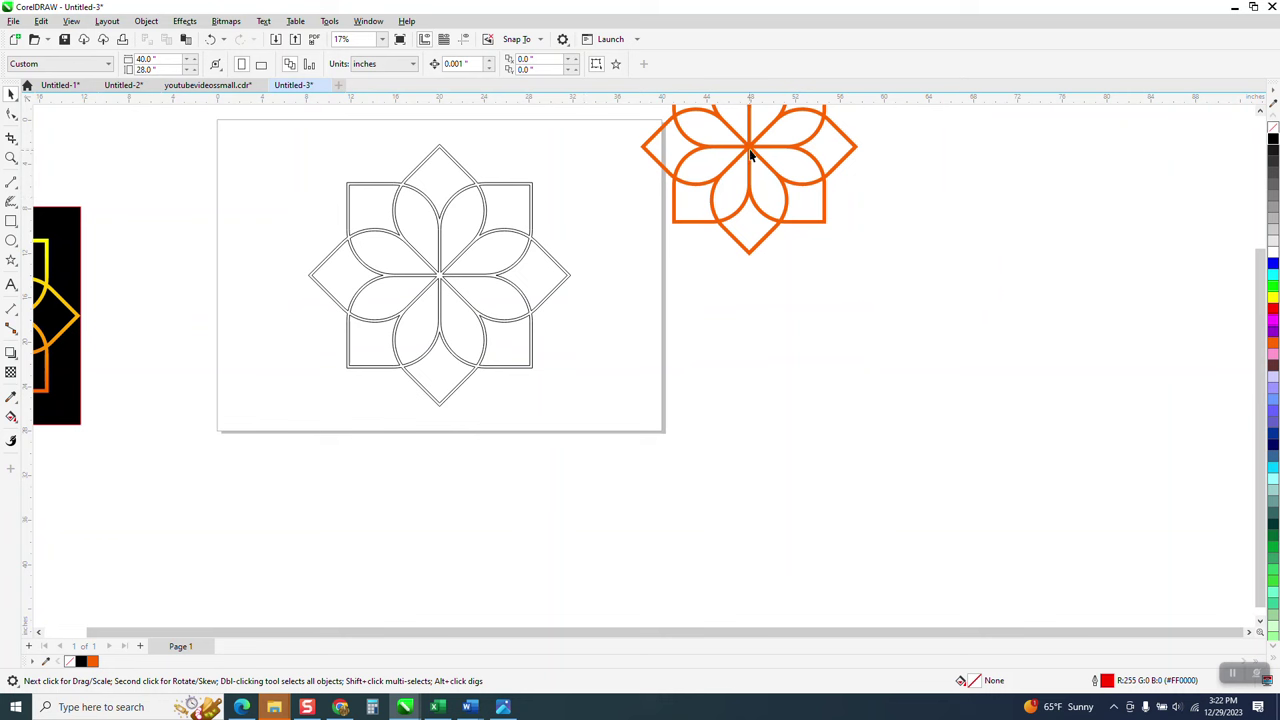
drag(750, 155, 1057, 192)
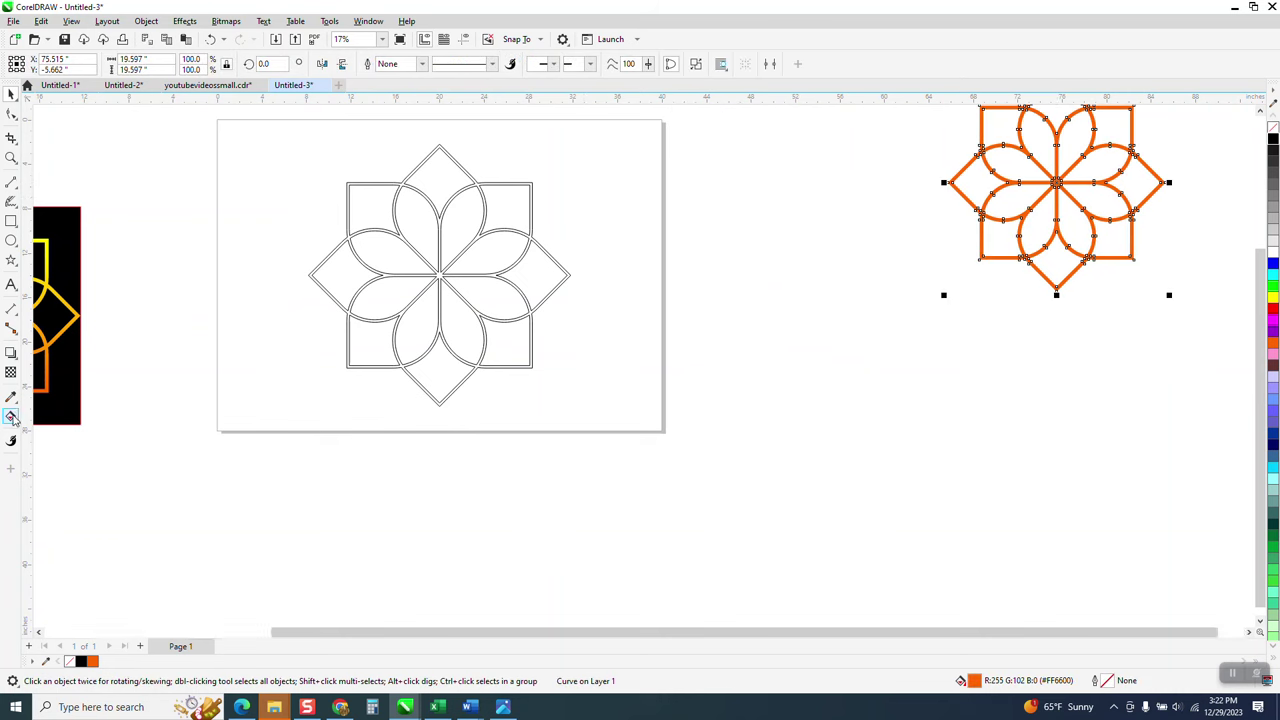
click(11, 94)
click(369, 185)
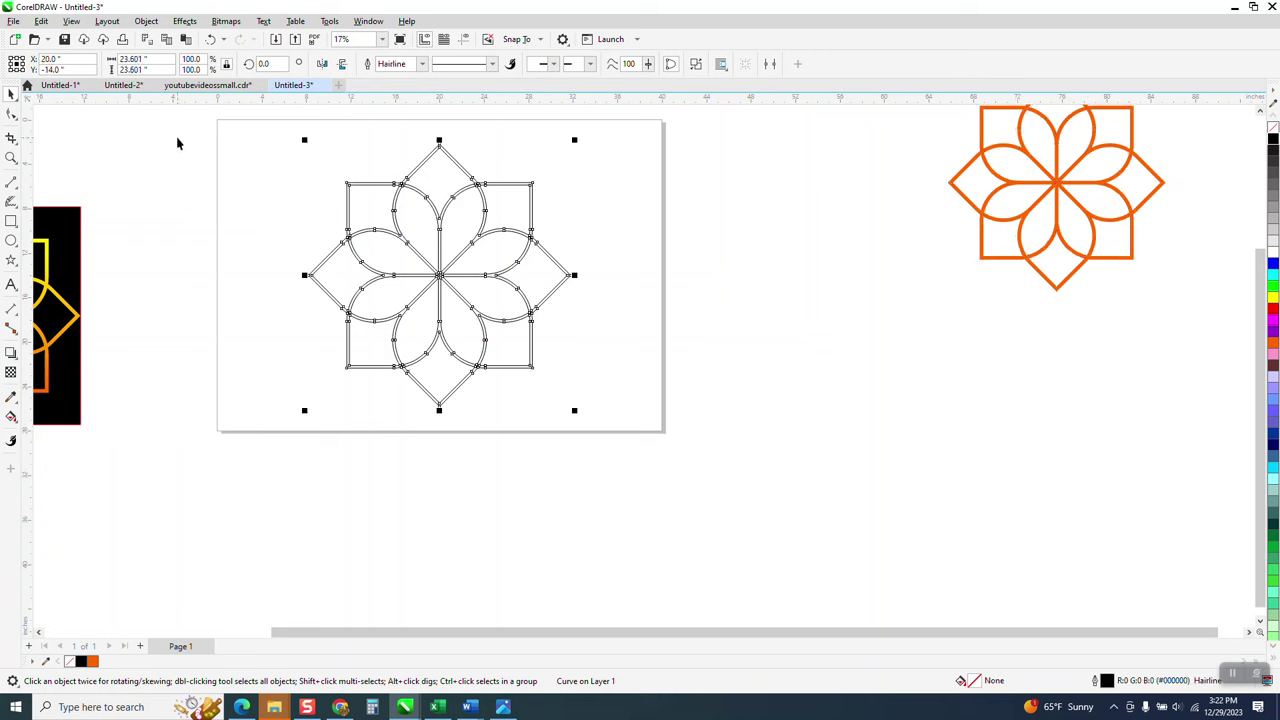
Scale the black-outlined flower down to about 11.2 inches wide and center it on the page
drag(572, 141, 434, 279)
key(p)
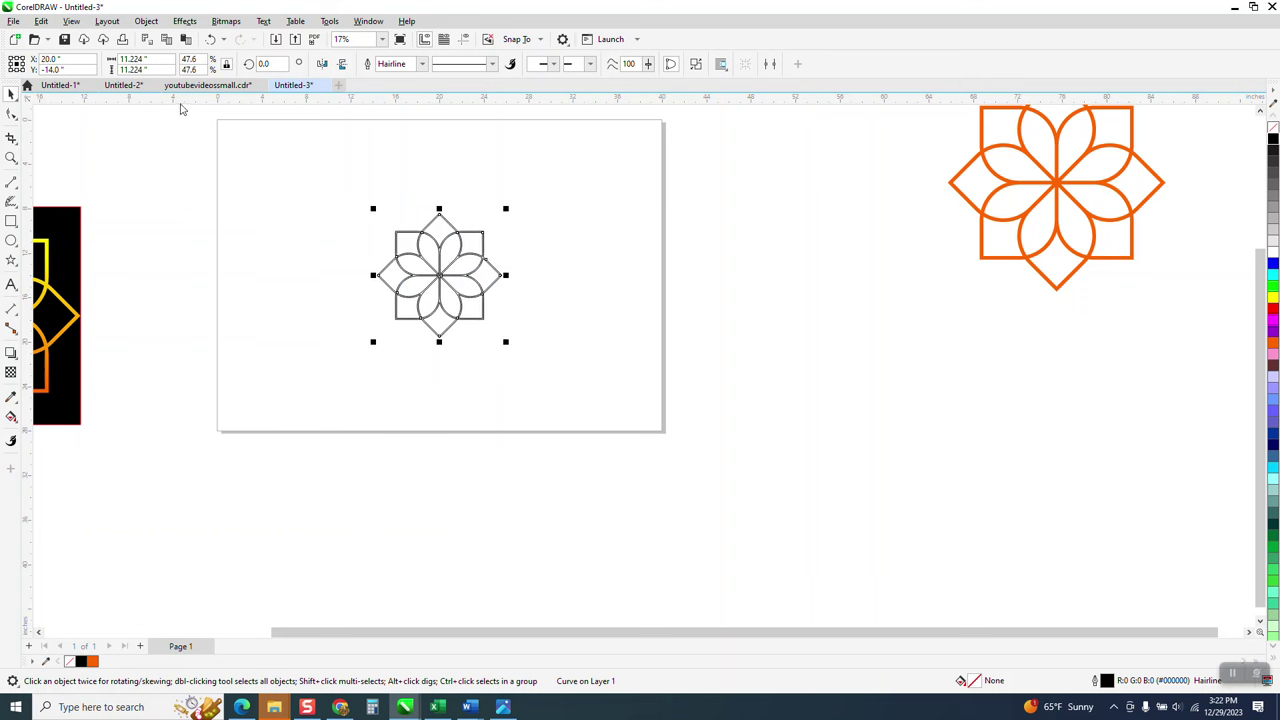
click(178, 151)
Set the document's nudge distance to 12 inches
drag(475, 64, 403, 83)
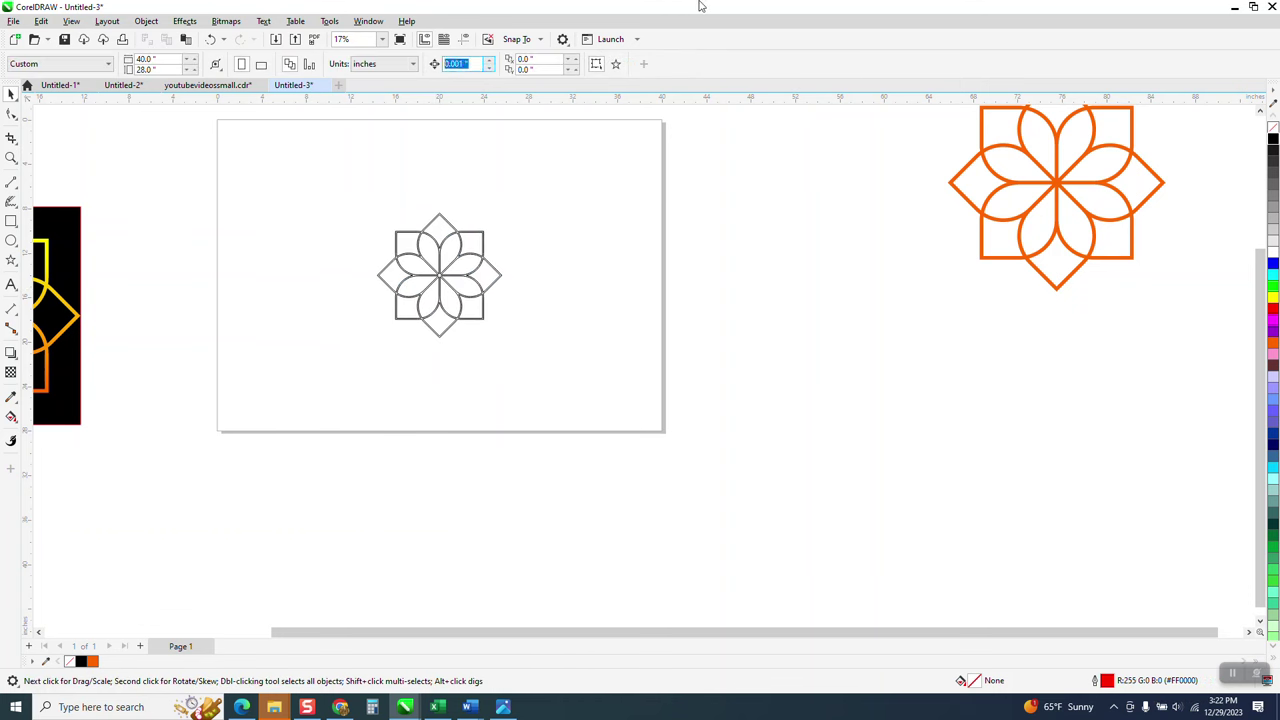
text(12)
key(Return)
Draw a vertical 2-point line about 15.8 inches long and center it on the page so it splits the flower in half
click(11, 157)
drag(393, 198, 566, 358)
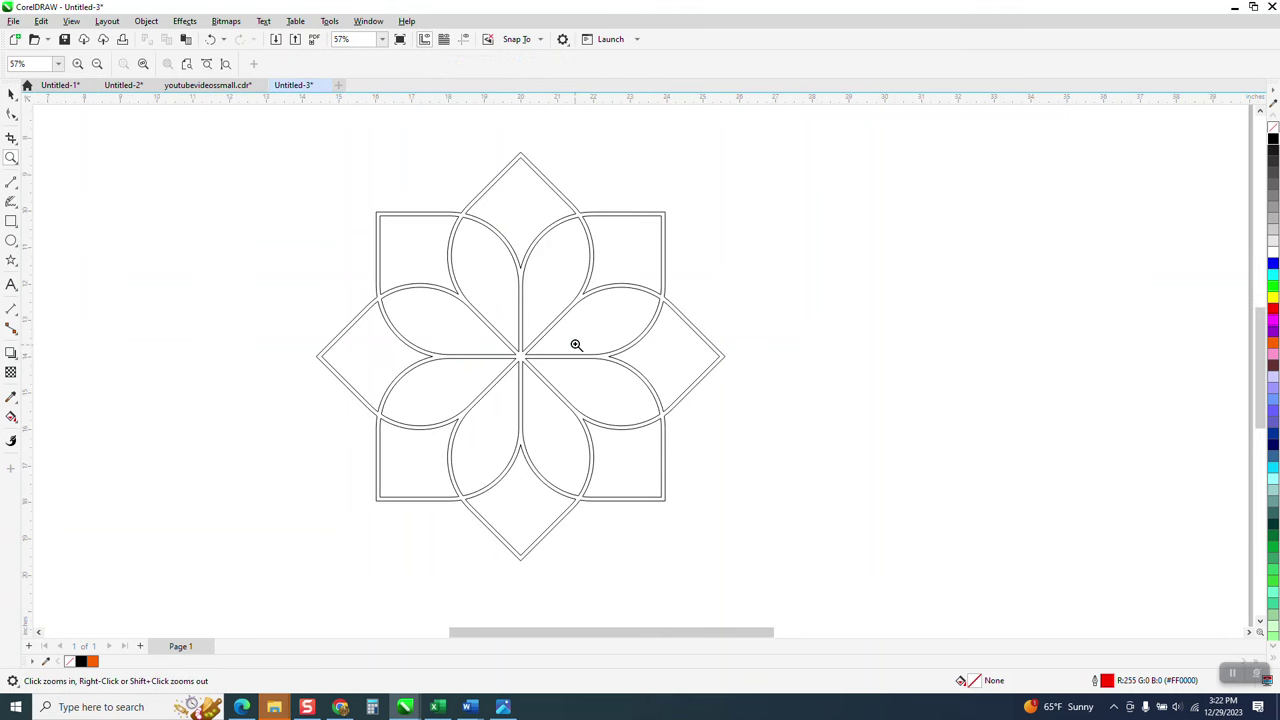
right_click(523, 307)
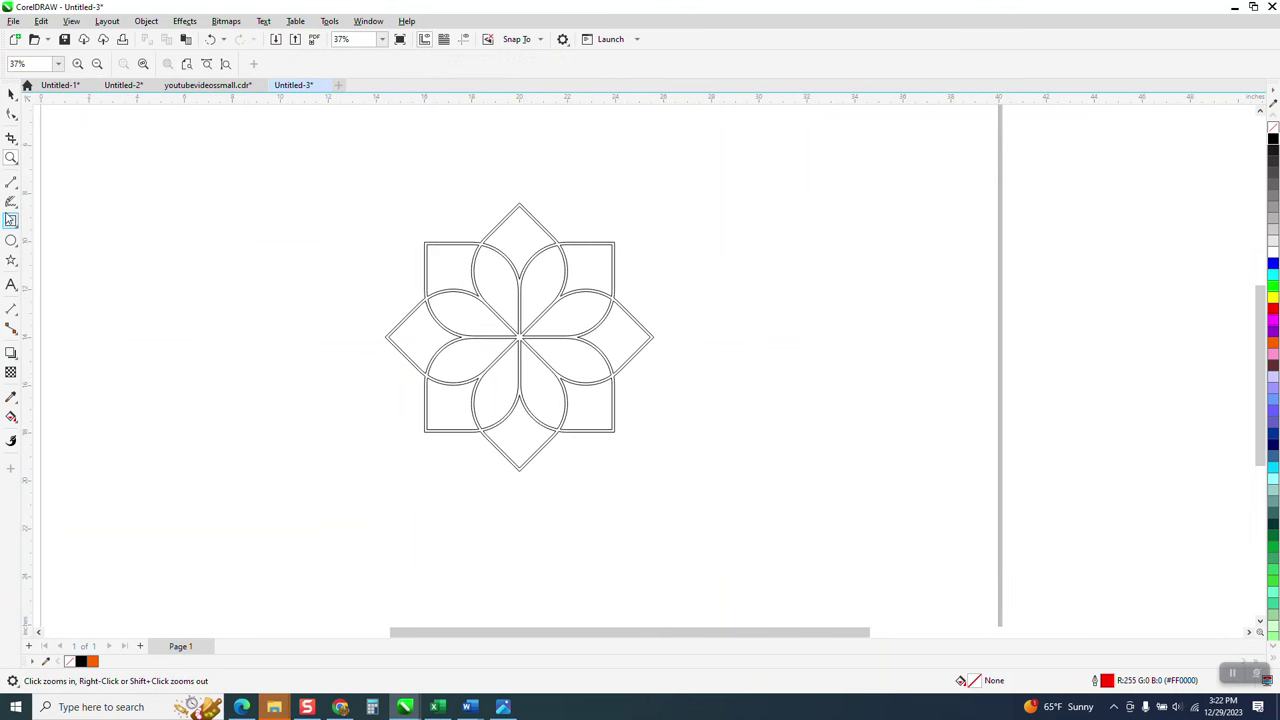
click(17, 193)
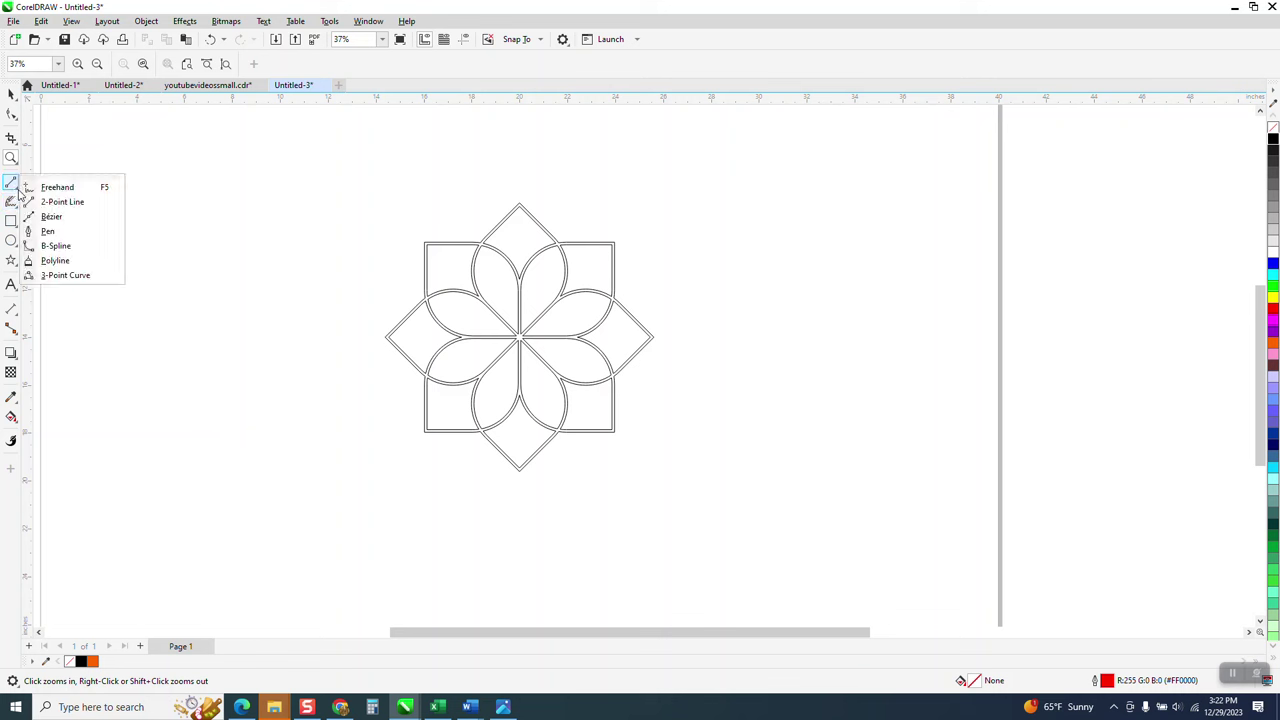
click(50, 202)
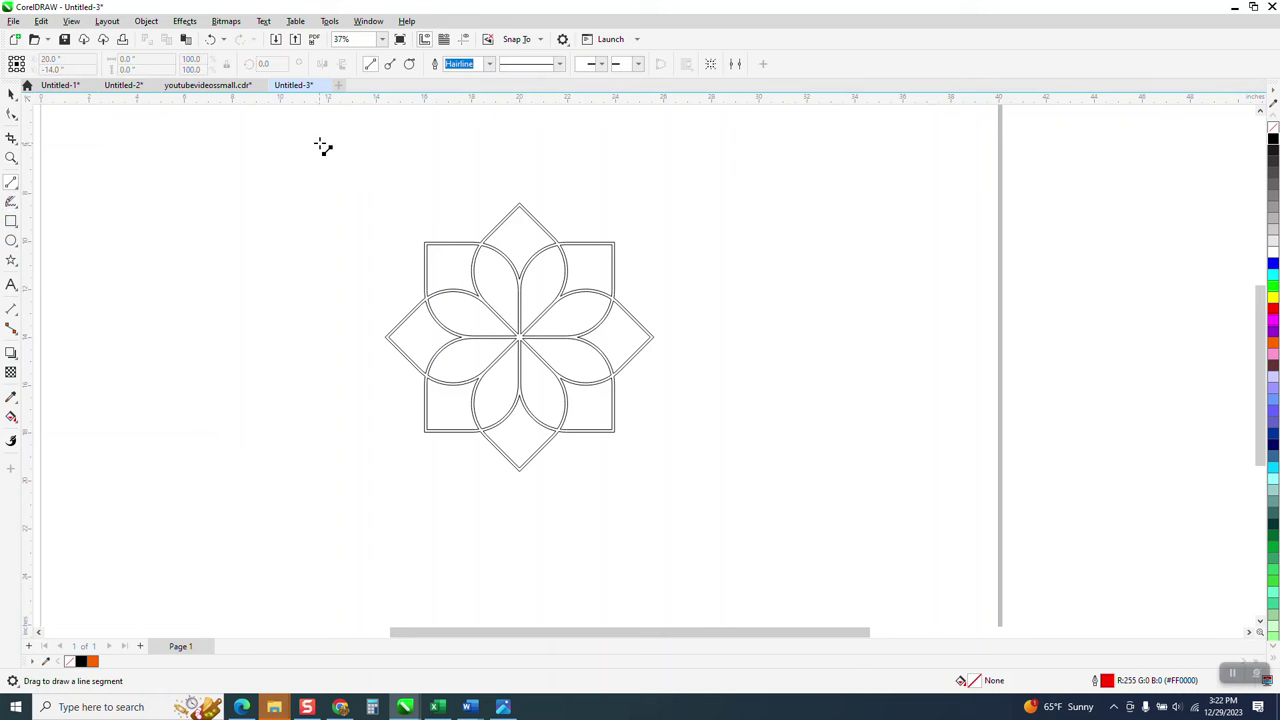
mouse_move(318, 145)
mouse_down()
mouse_move(337, 497)
mouse_move(320, 521)
mouse_up()
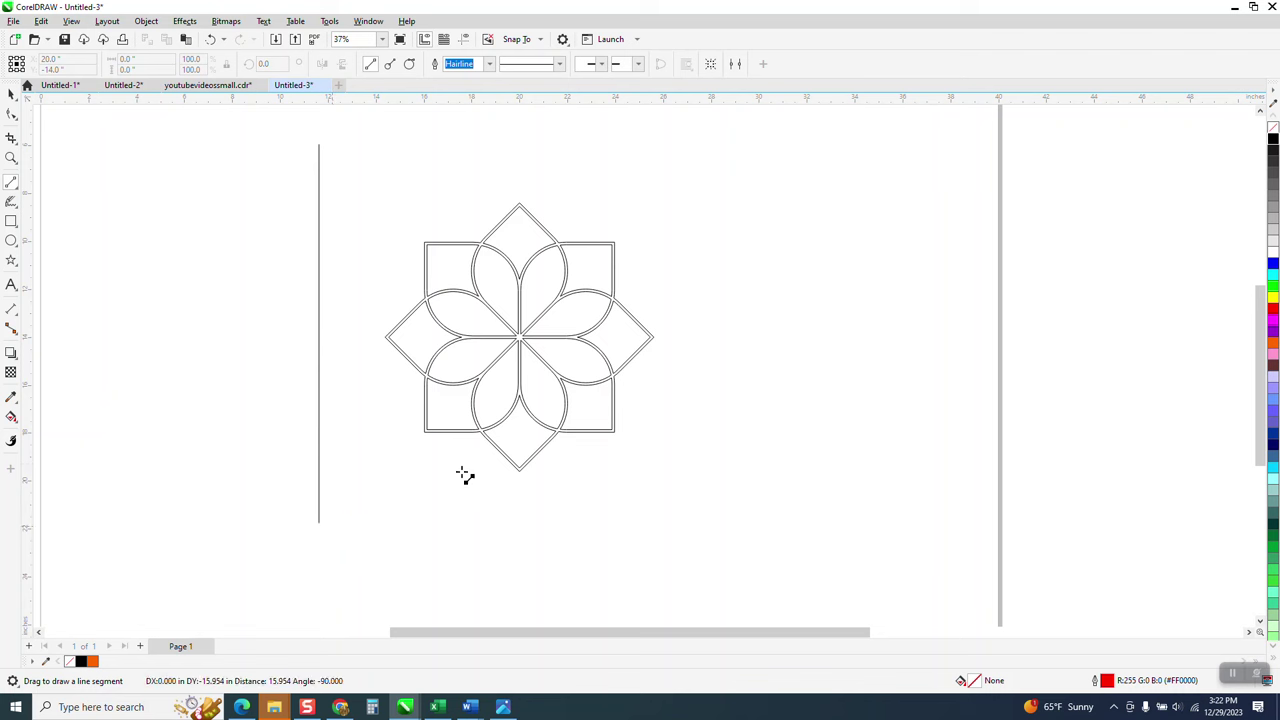
key(p)
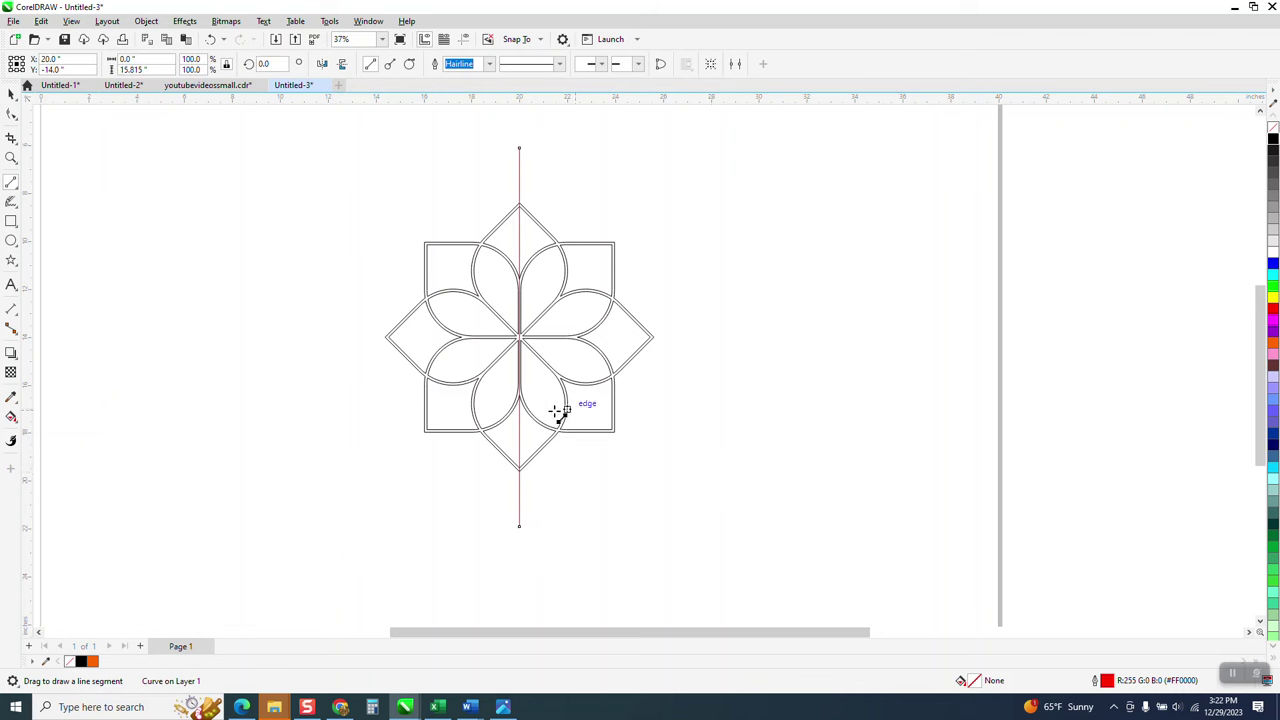
Smart Fill the flower's right and left halves on either side of the line with orange and no outline
click(13, 420)
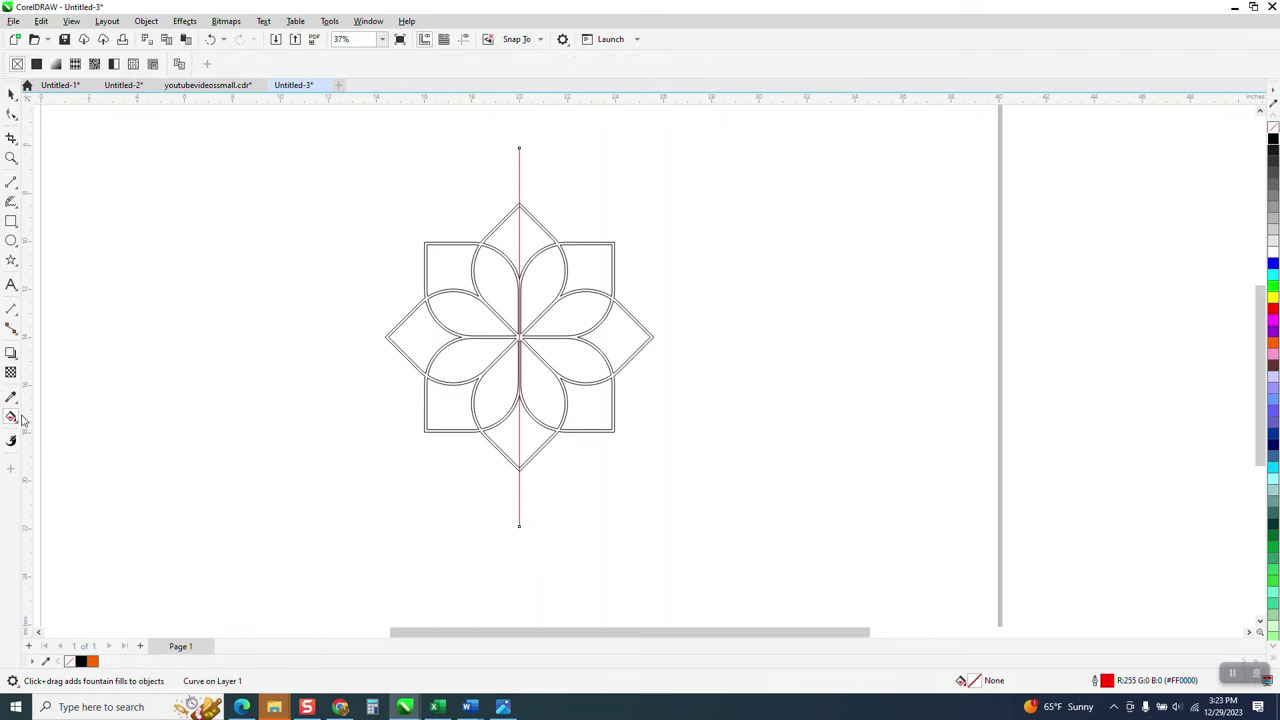
click(24, 430)
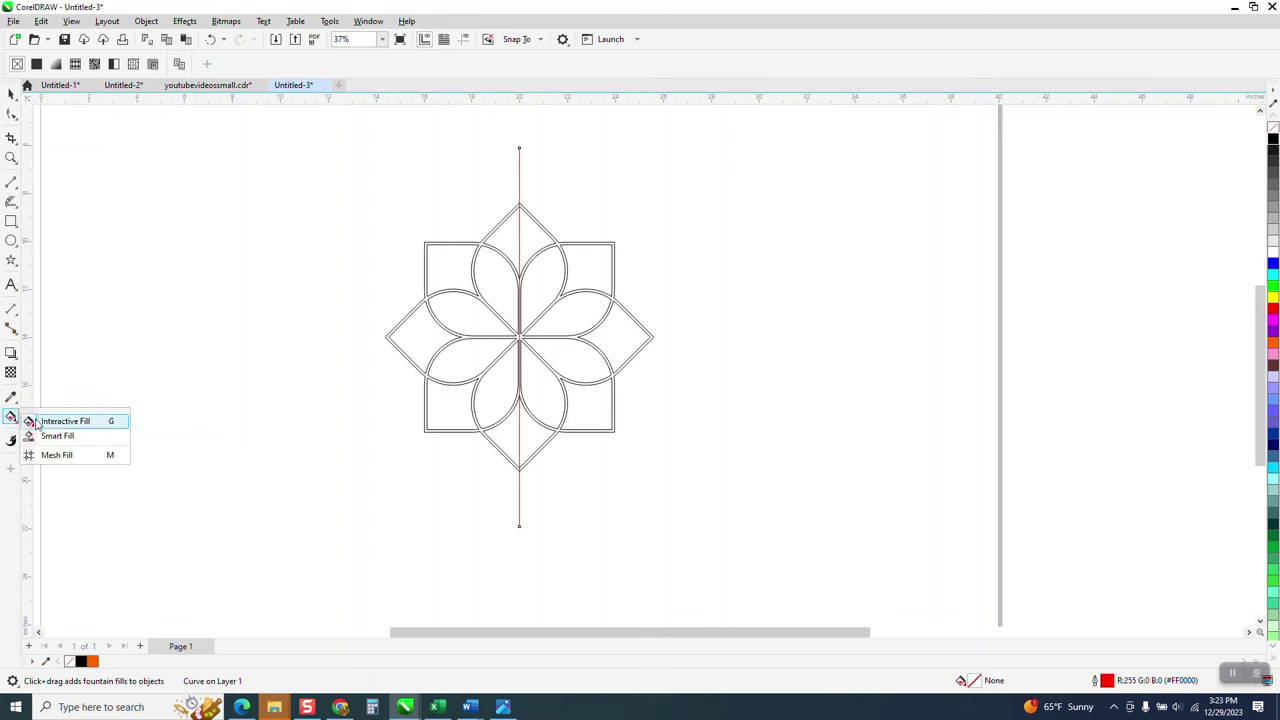
click(50, 434)
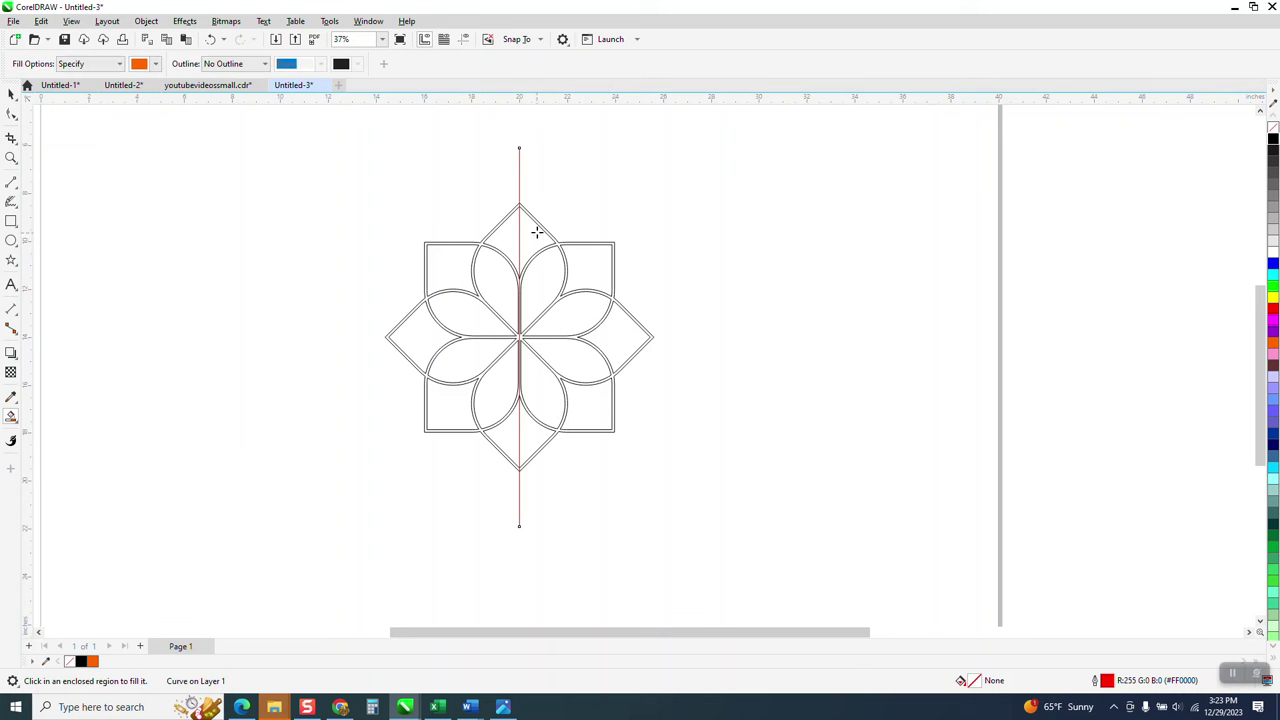
click(537, 222)
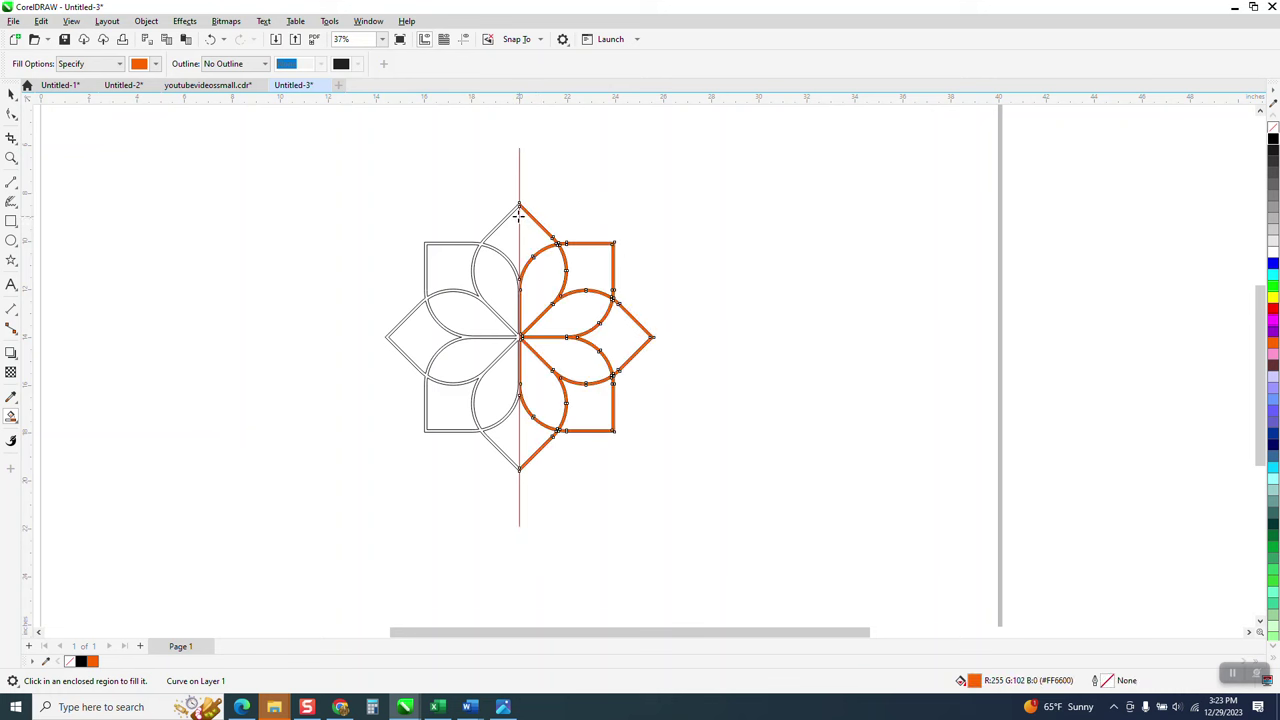
click(510, 216)
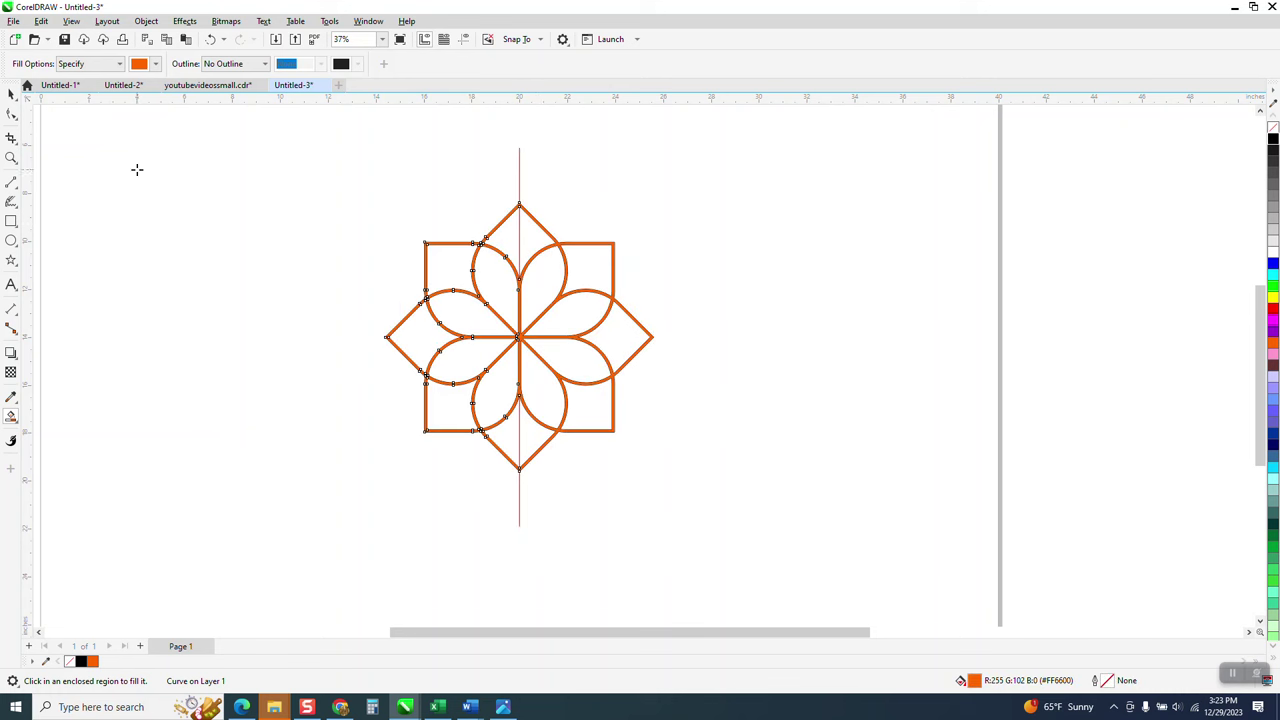
Apply a vertical fountain fill to the flower's left half, running from orange at the bottom to yellow at the top
click(11, 94)
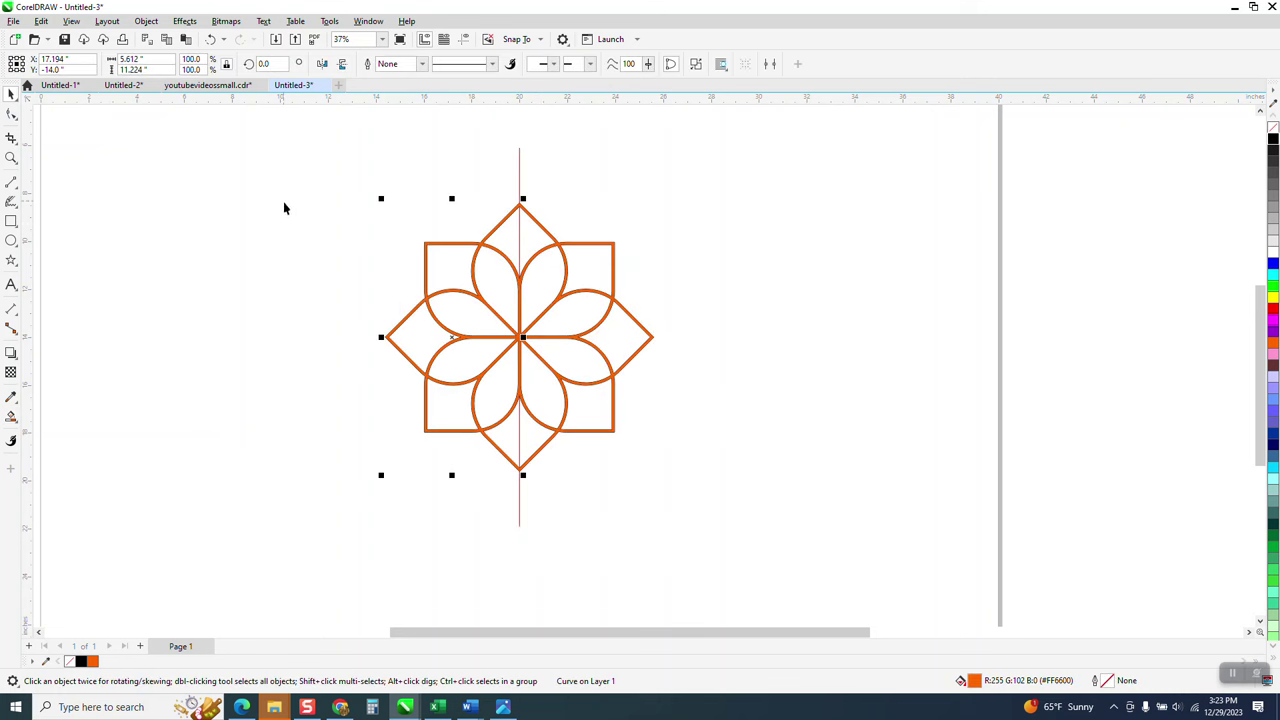
click(15, 424)
click(80, 422)
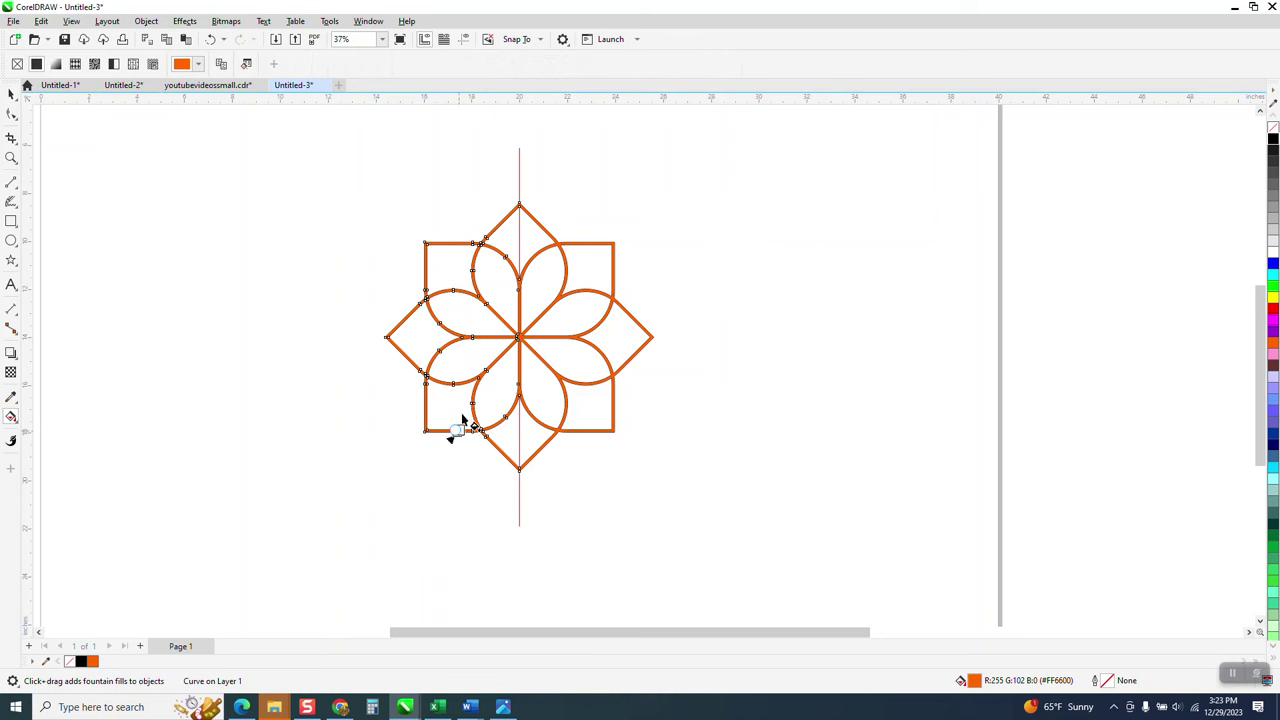
drag(457, 431, 454, 244)
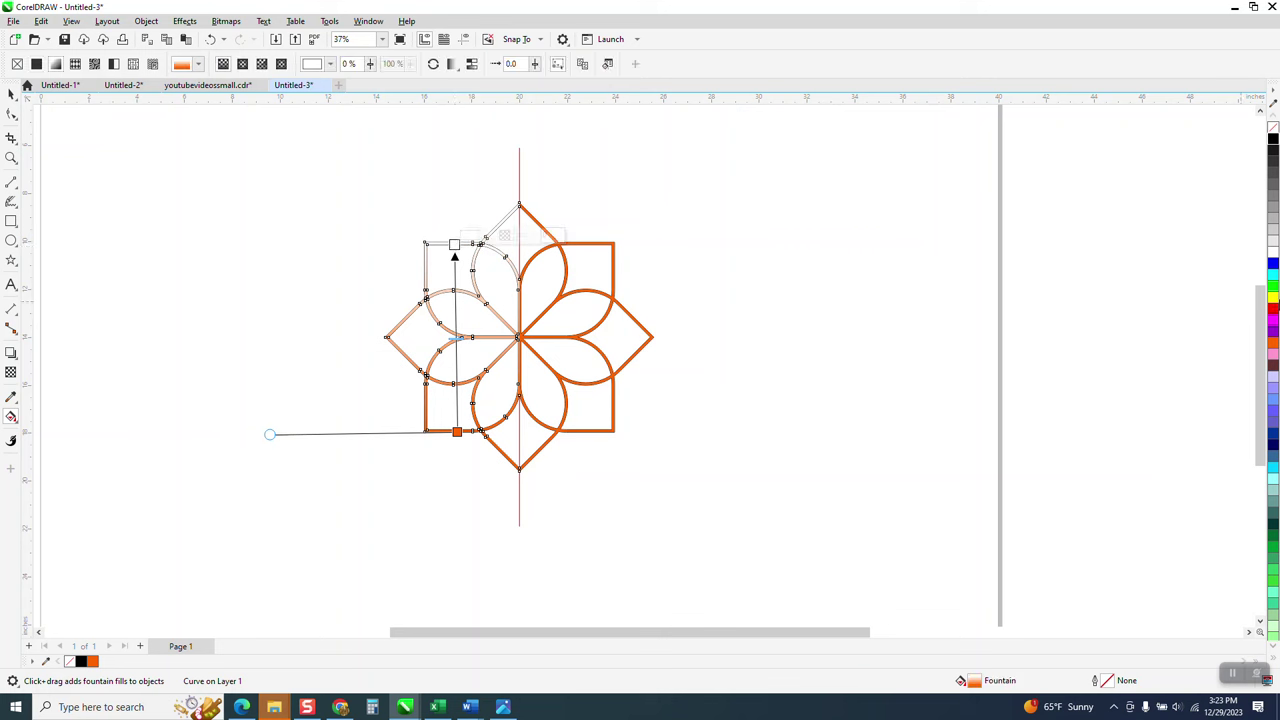
drag(1273, 298, 455, 246)
Apply a vertical fountain fill to the flower's right half, running from orange at the top to yellow at the bottom
click(11, 93)
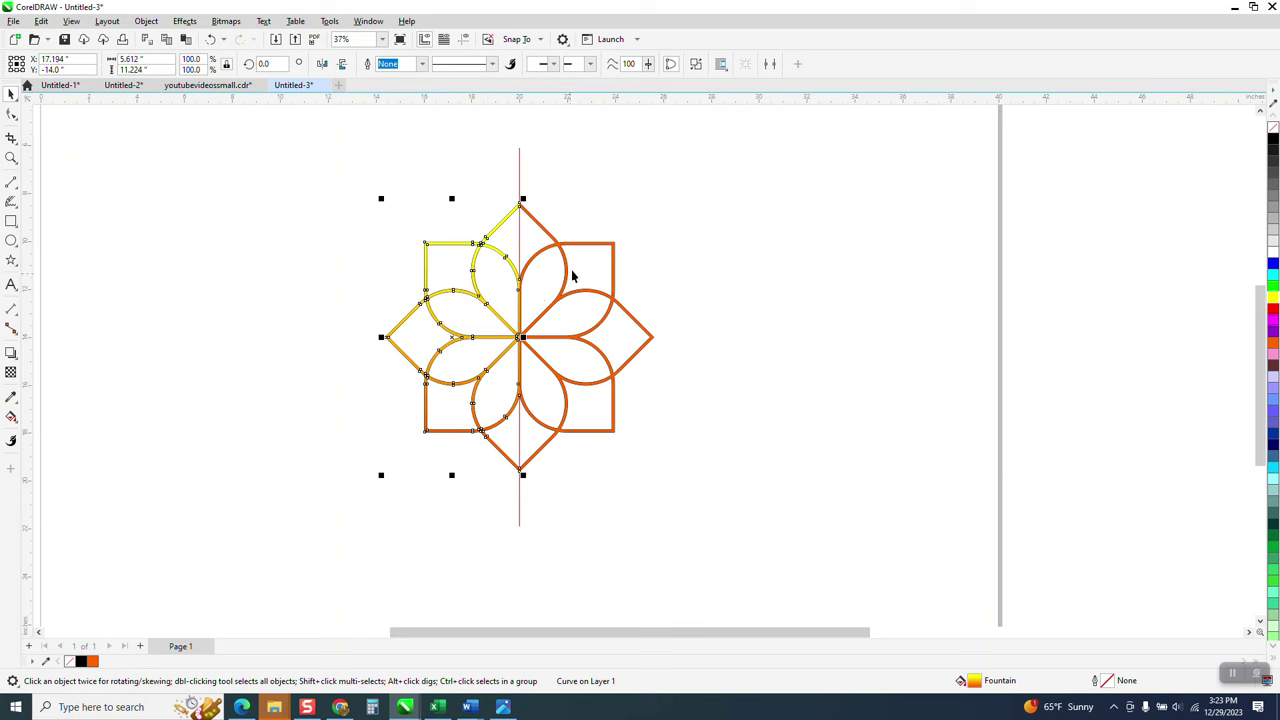
click(603, 249)
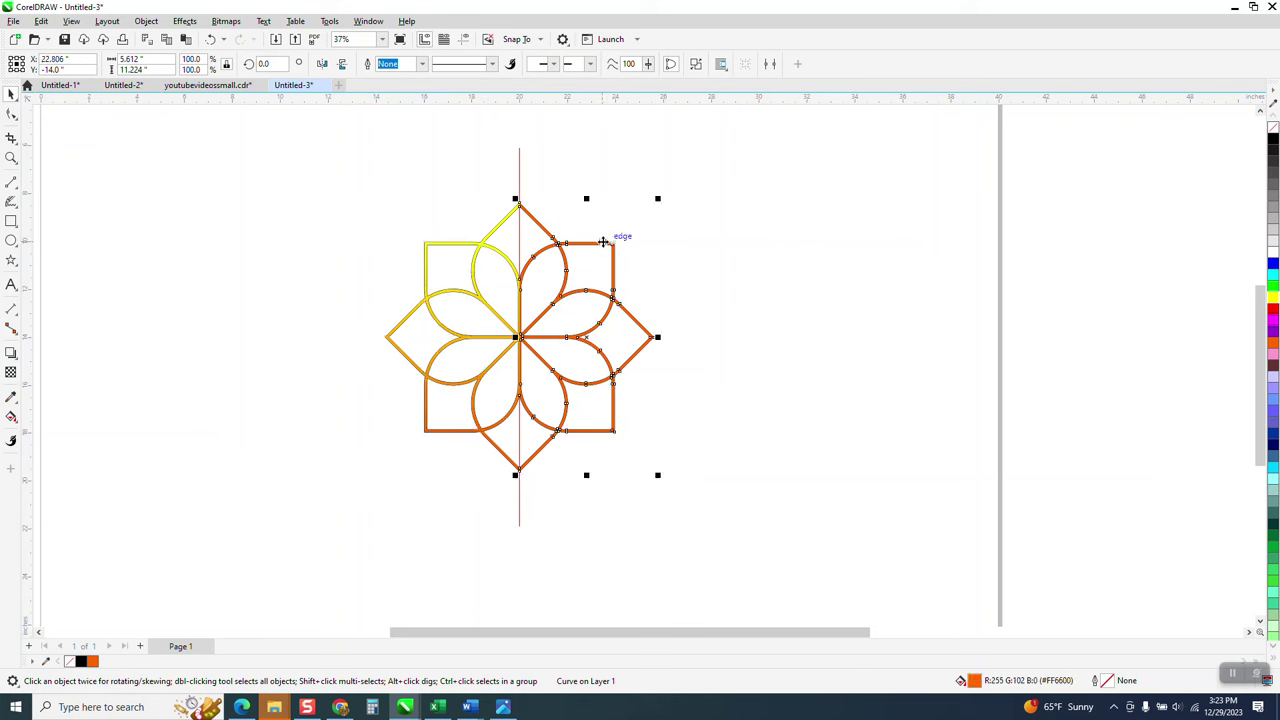
click(12, 418)
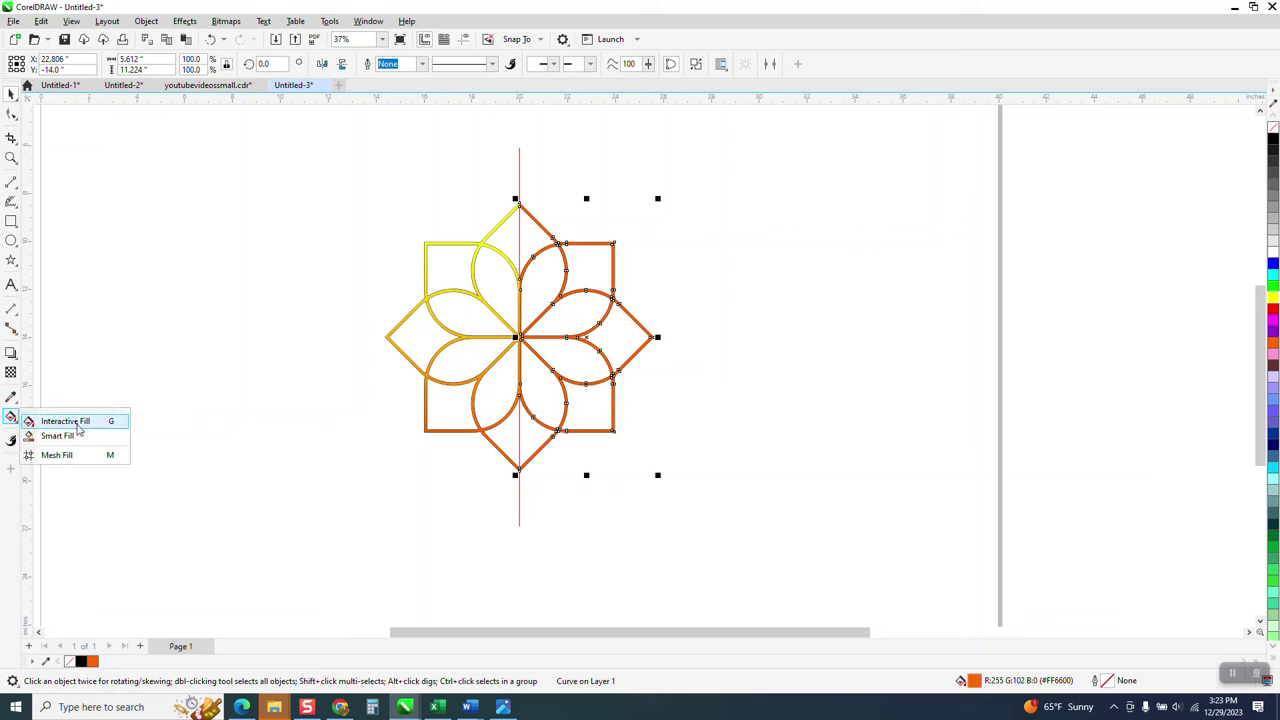
click(50, 418)
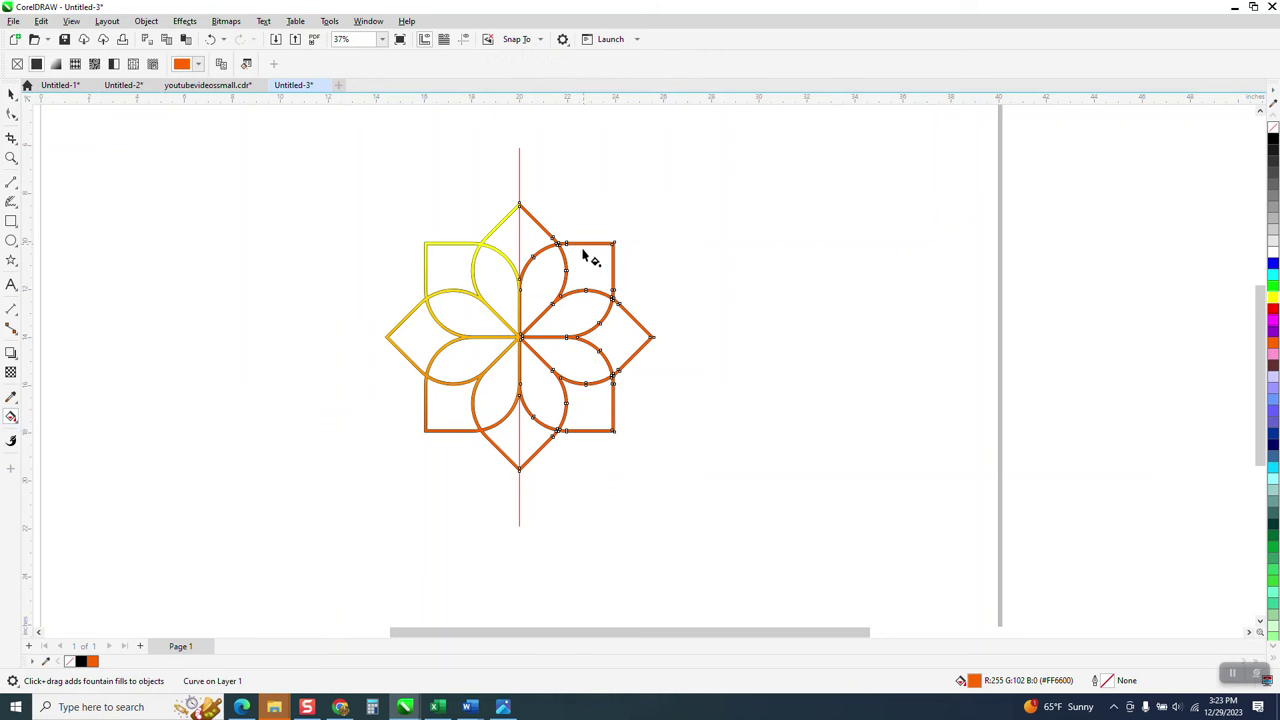
drag(583, 244, 583, 432)
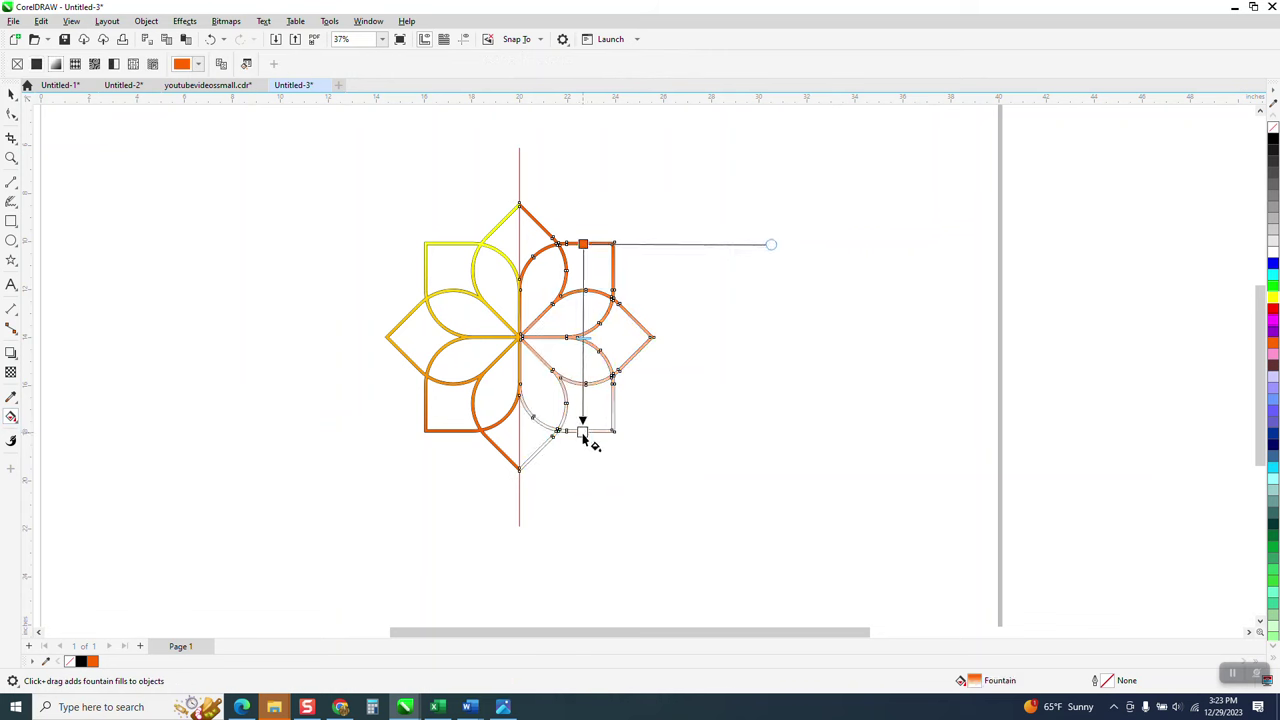
drag(1272, 300, 584, 434)
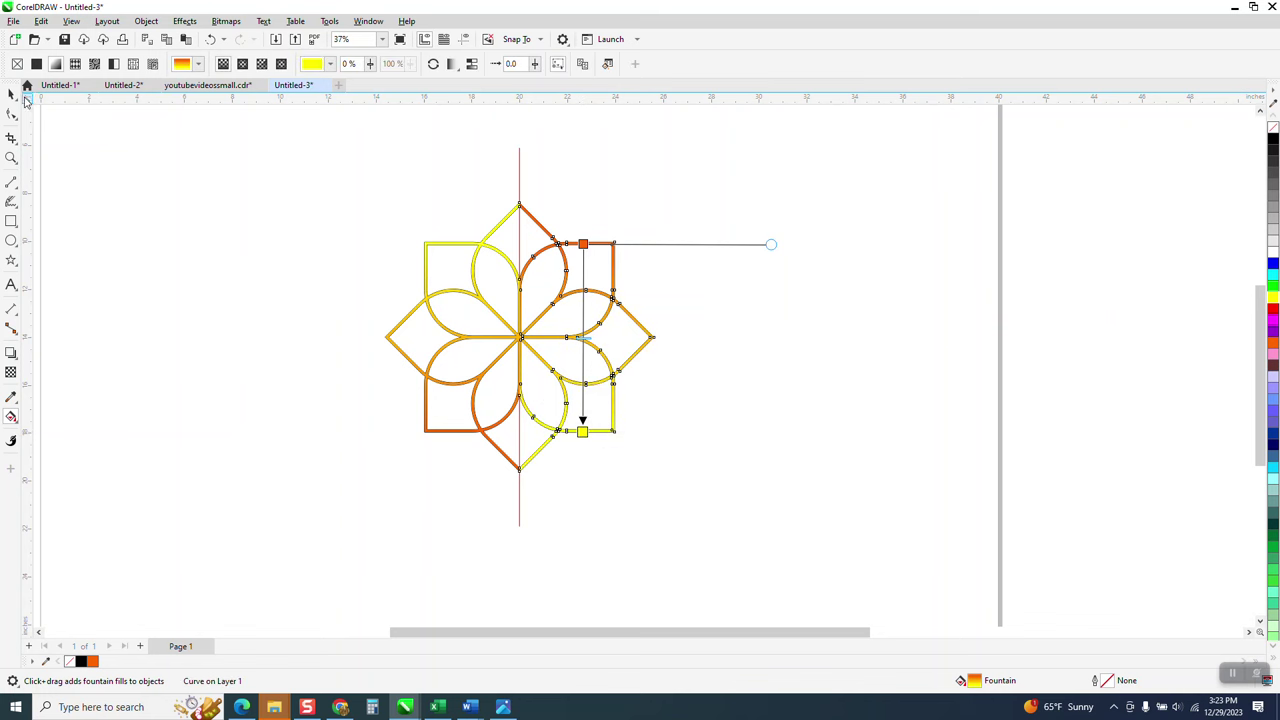
Move the vertical dividing line off the flower toward the page's right side and inspect the seam between the two gradient halves
click(12, 94)
drag(520, 185, 889, 225)
click(11, 157)
drag(500, 263, 569, 331)
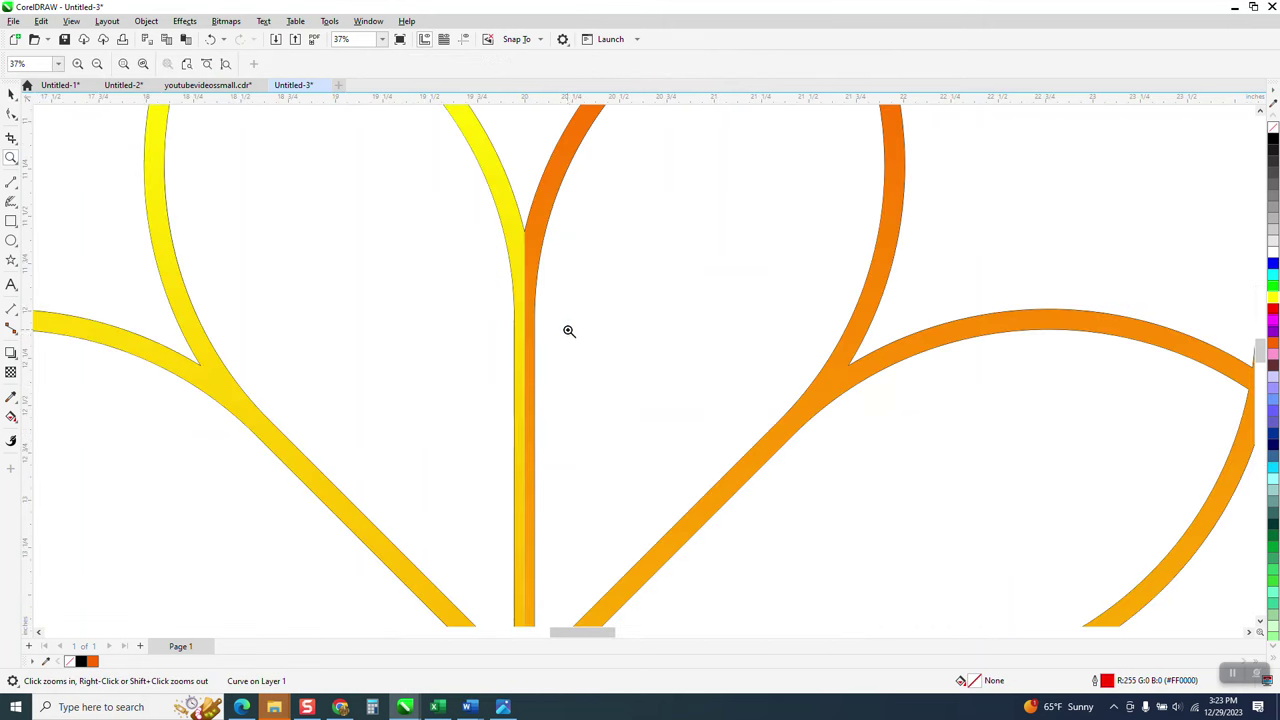
scroll(570, 331, down, 1)
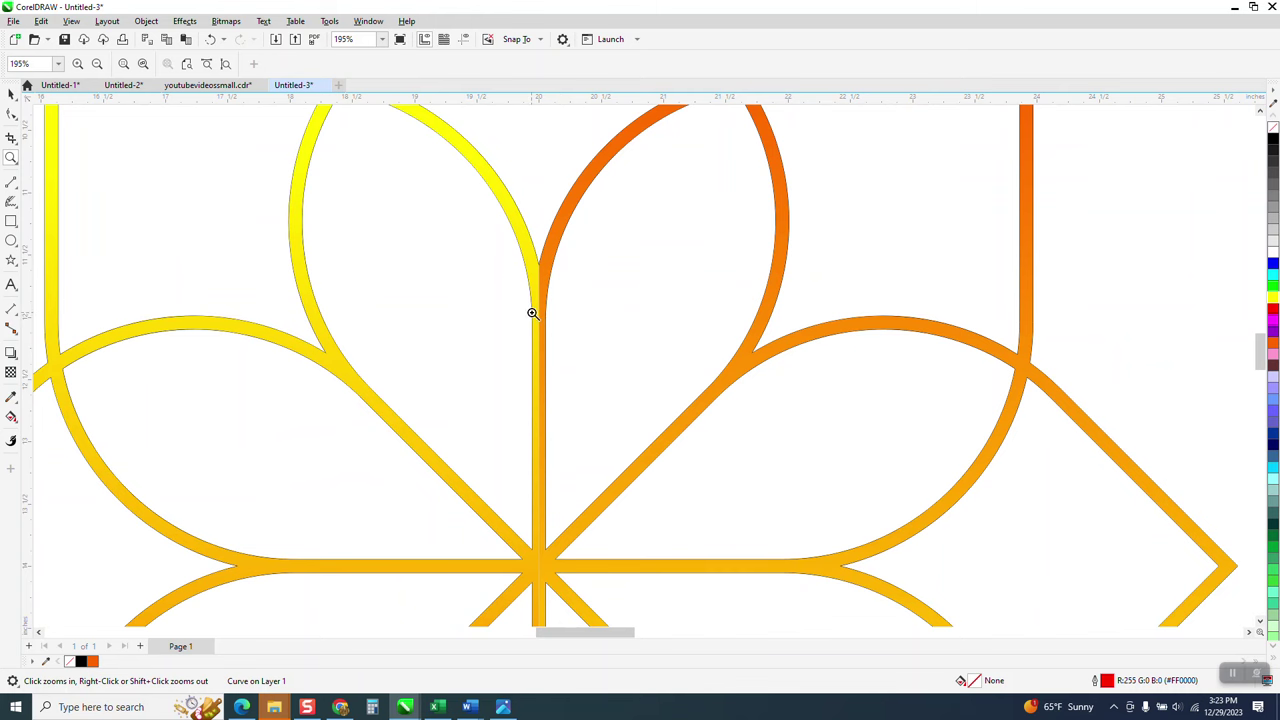
scroll(532, 313, down, 2)
Move the right and left gradient halves 12 inches to the left, off the black-outlined flower
click(11, 94)
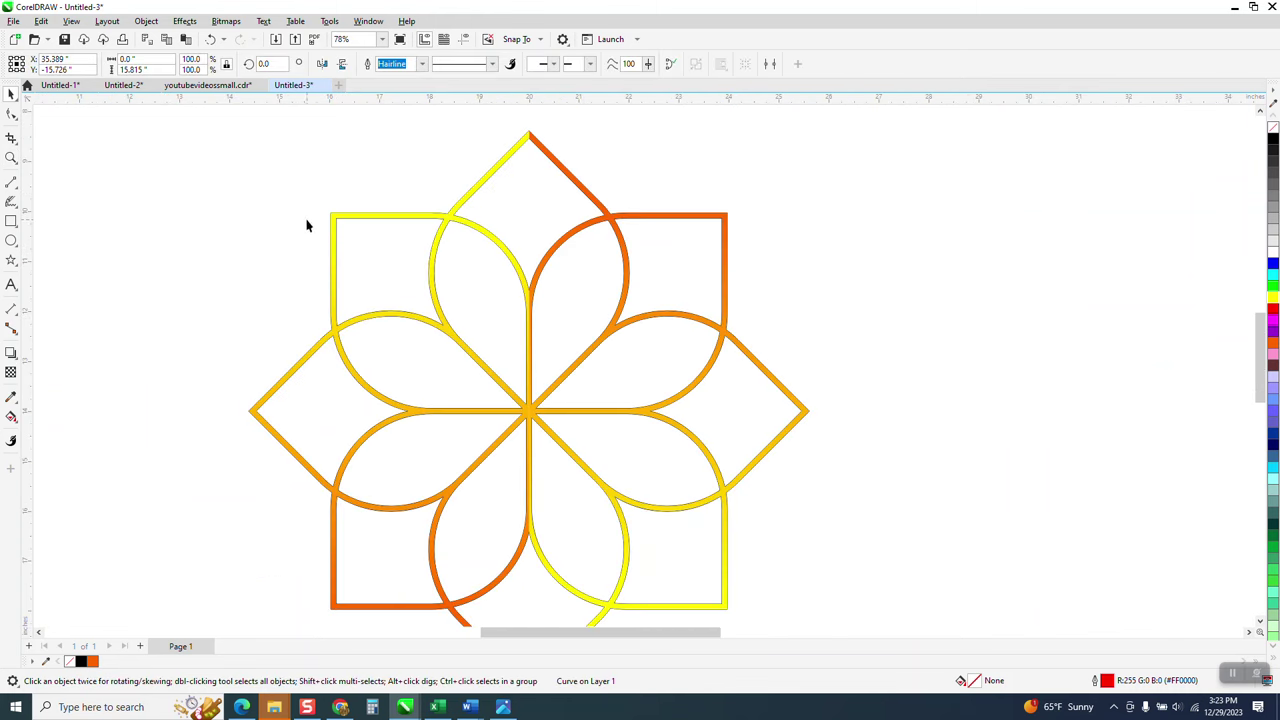
scroll(308, 201, down, 1)
scroll(537, 233, down, 1)
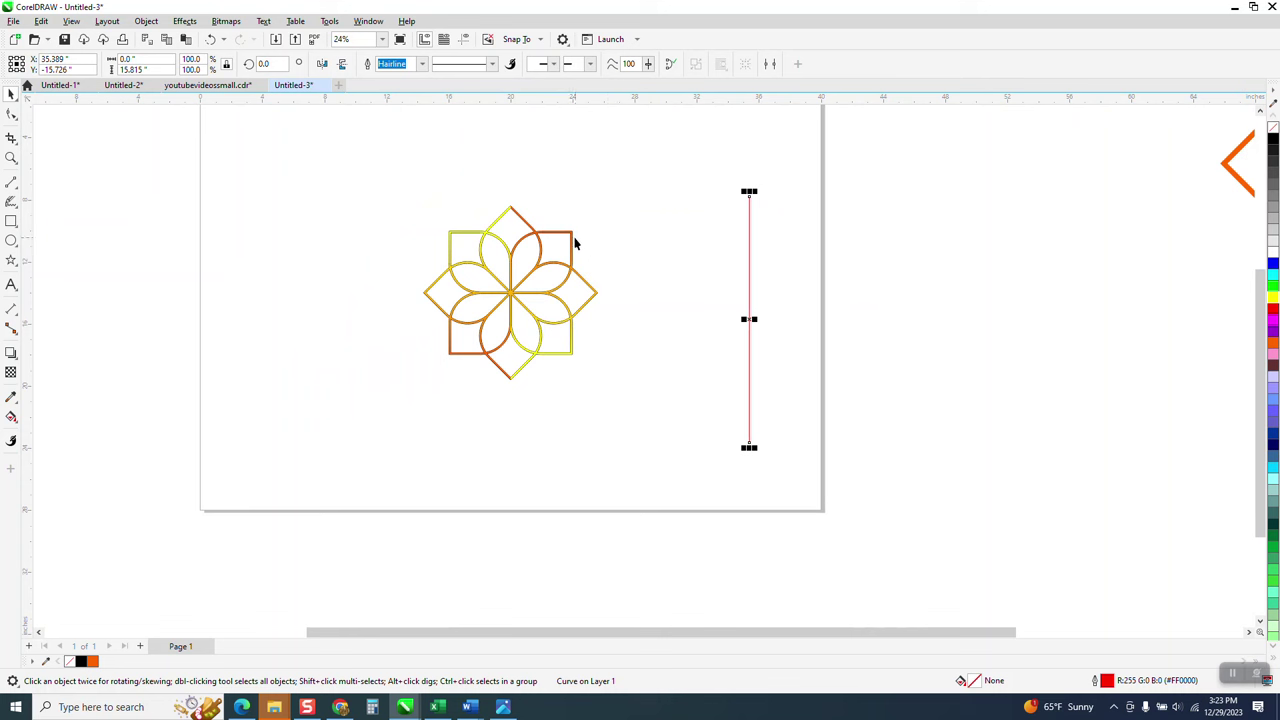
click(570, 237)
key(Left)
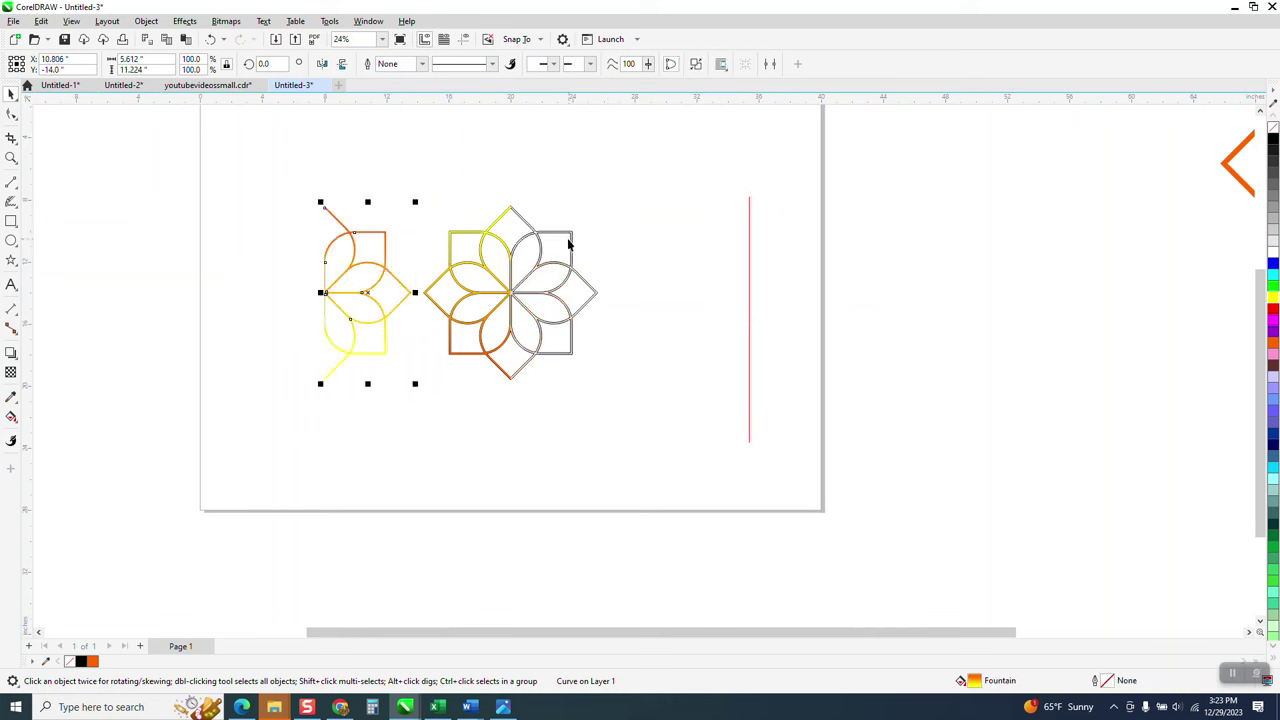
click(484, 237)
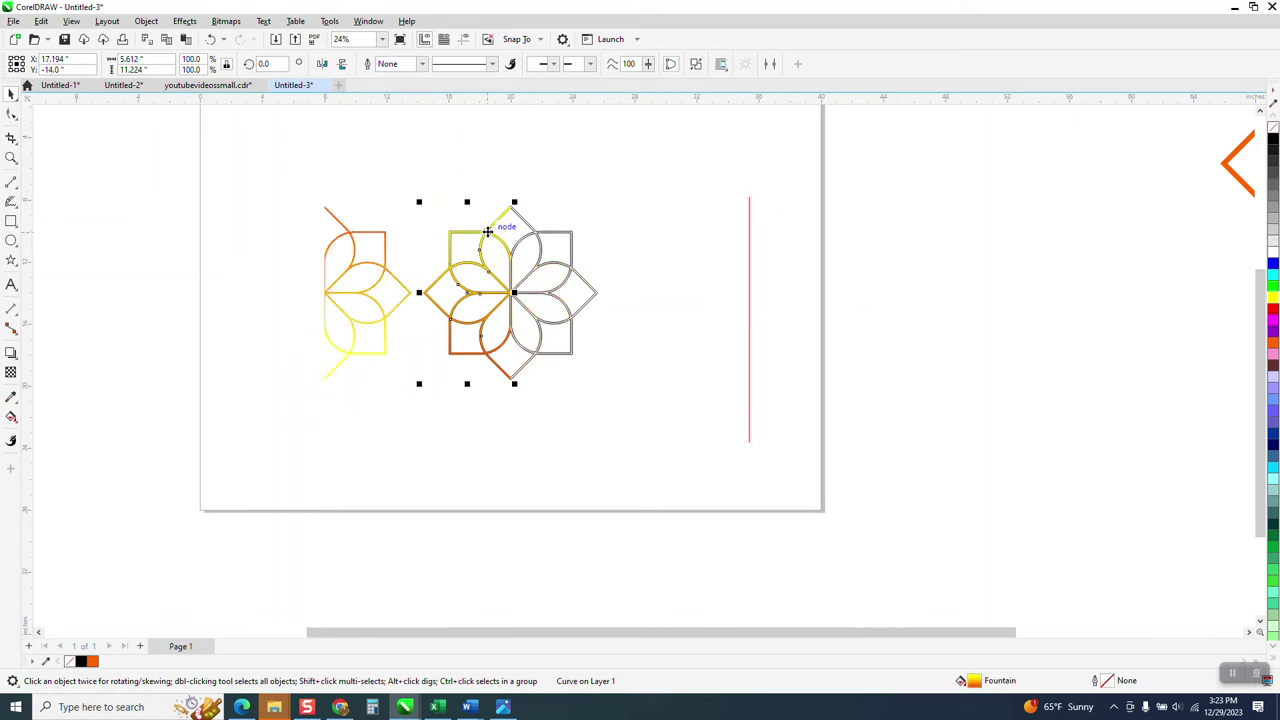
key(Left)
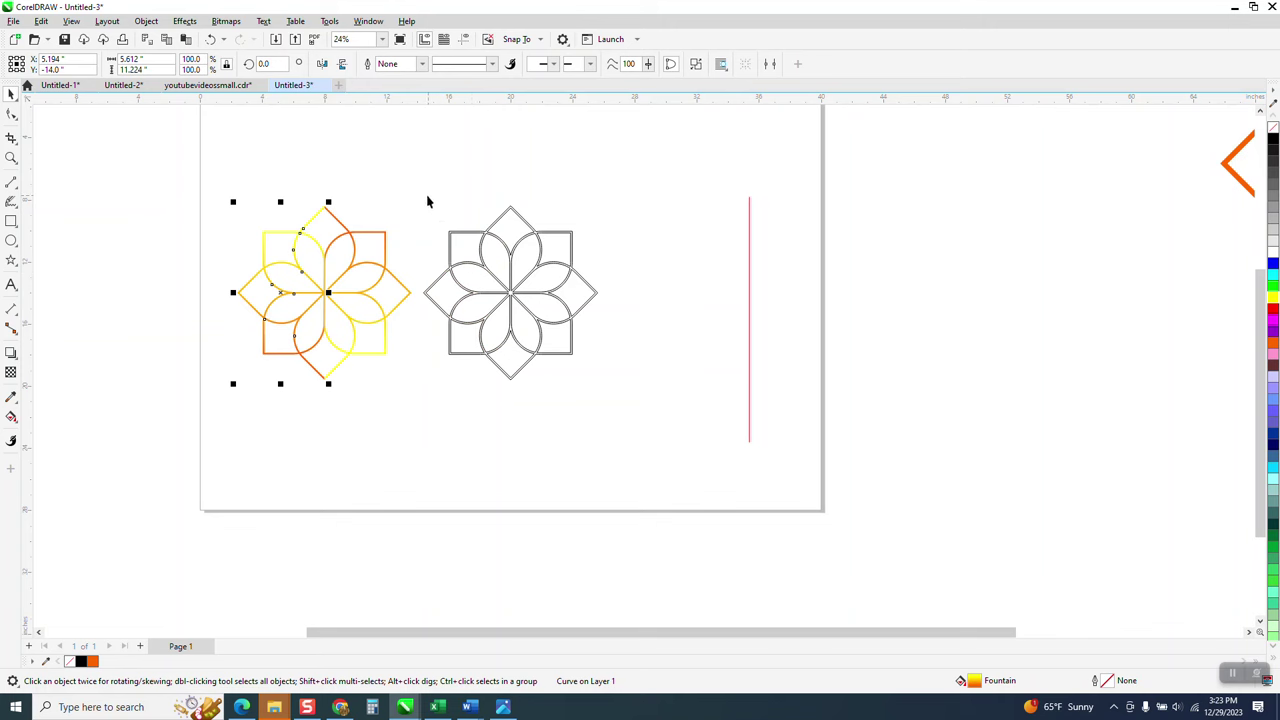
Group the two gradient halves into a single flower
click(11, 158)
drag(313, 246, 344, 278)
scroll(345, 281, down, 5)
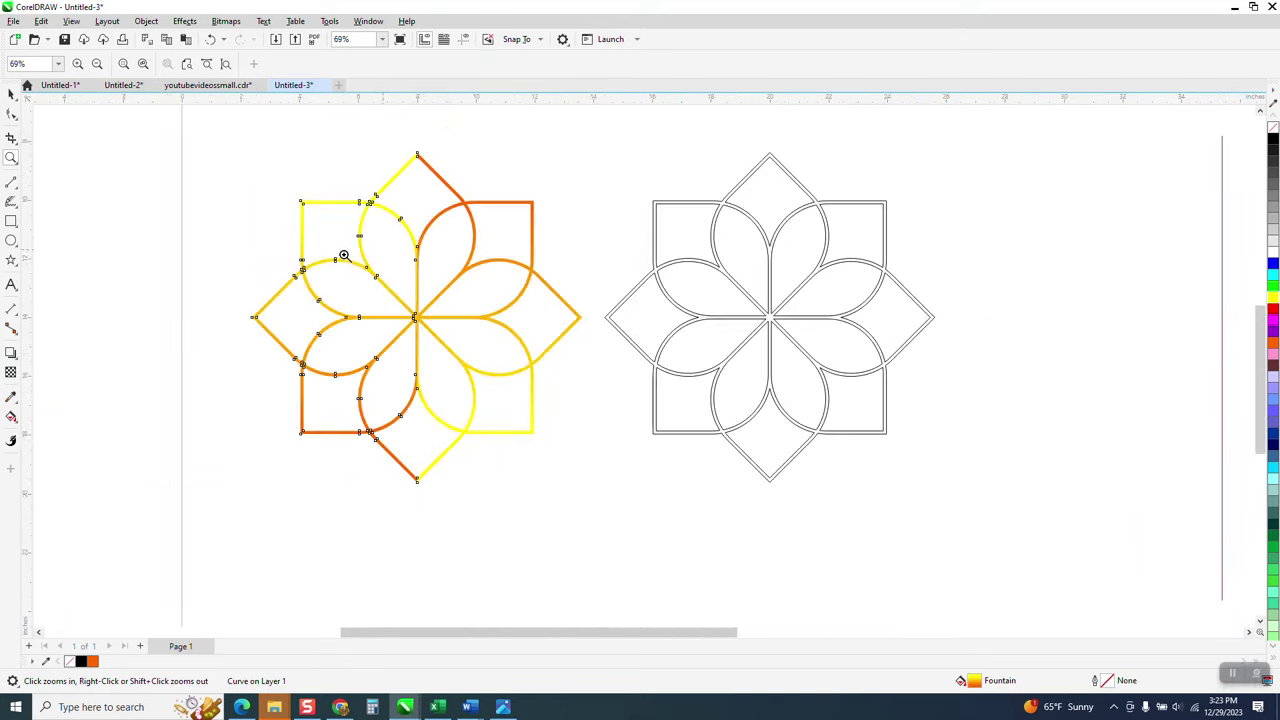
click(11, 94)
click(287, 249)
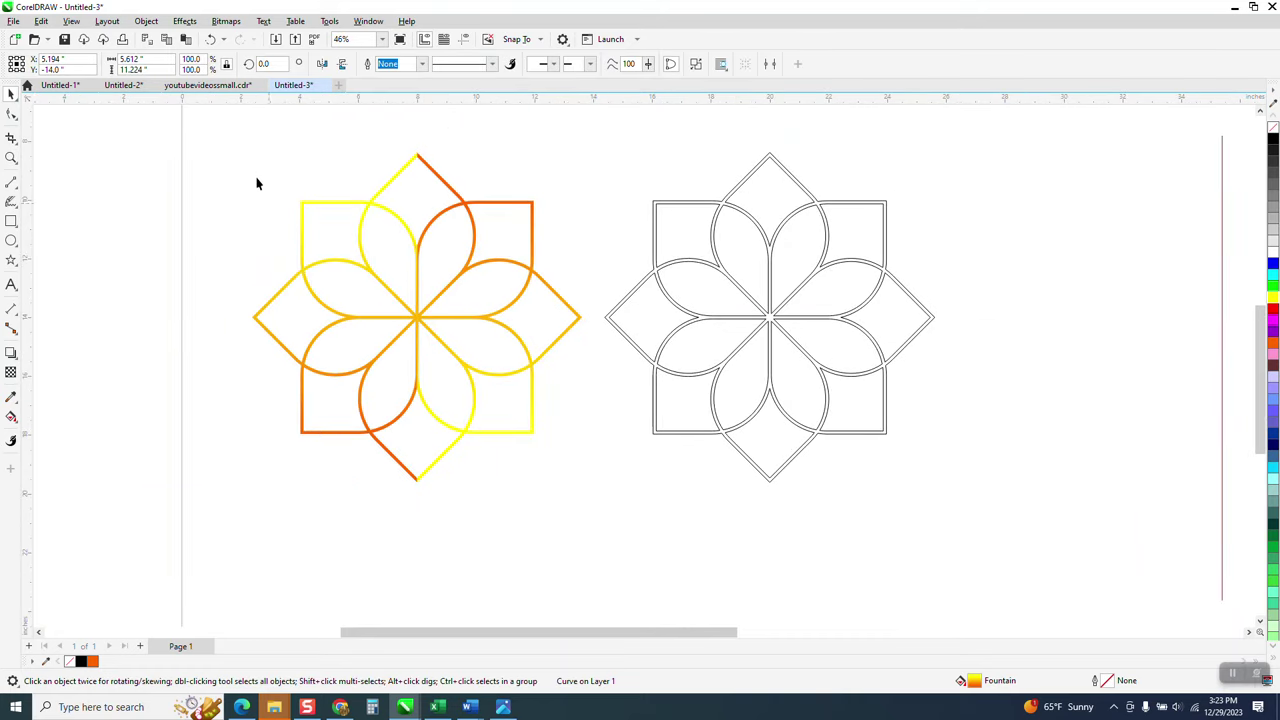
drag(229, 133, 640, 518)
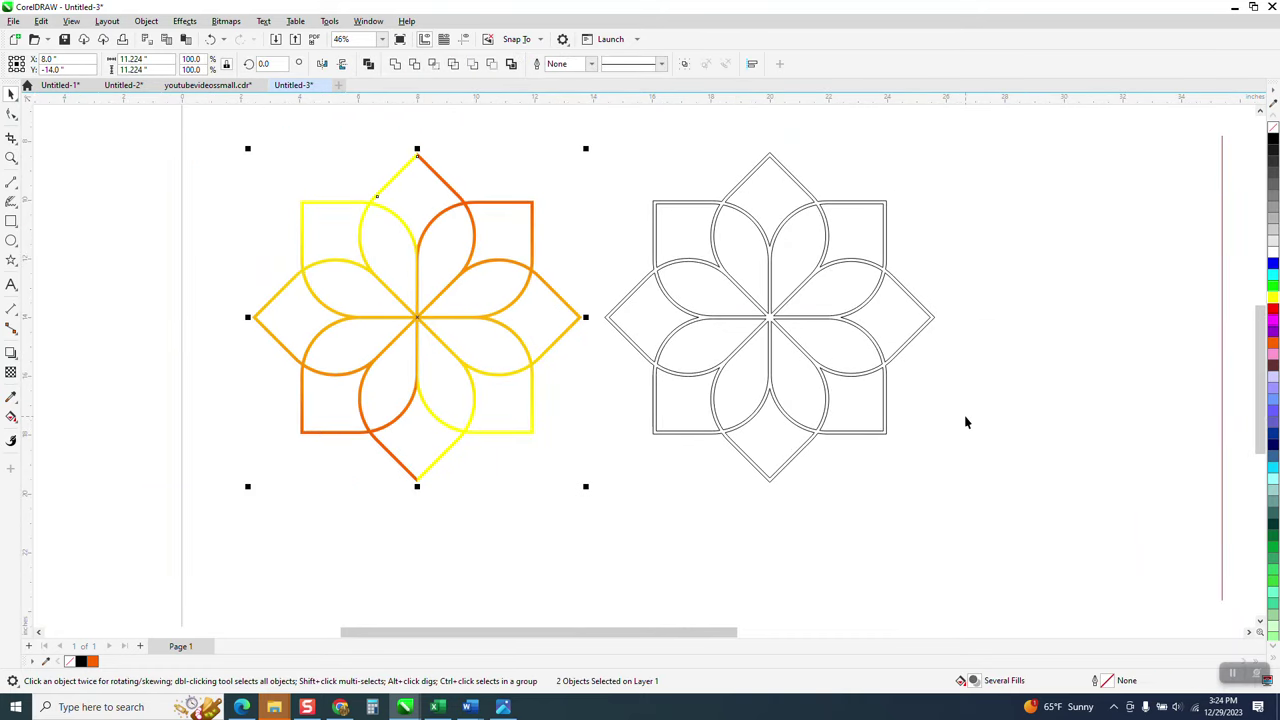
key(ctrl+g)
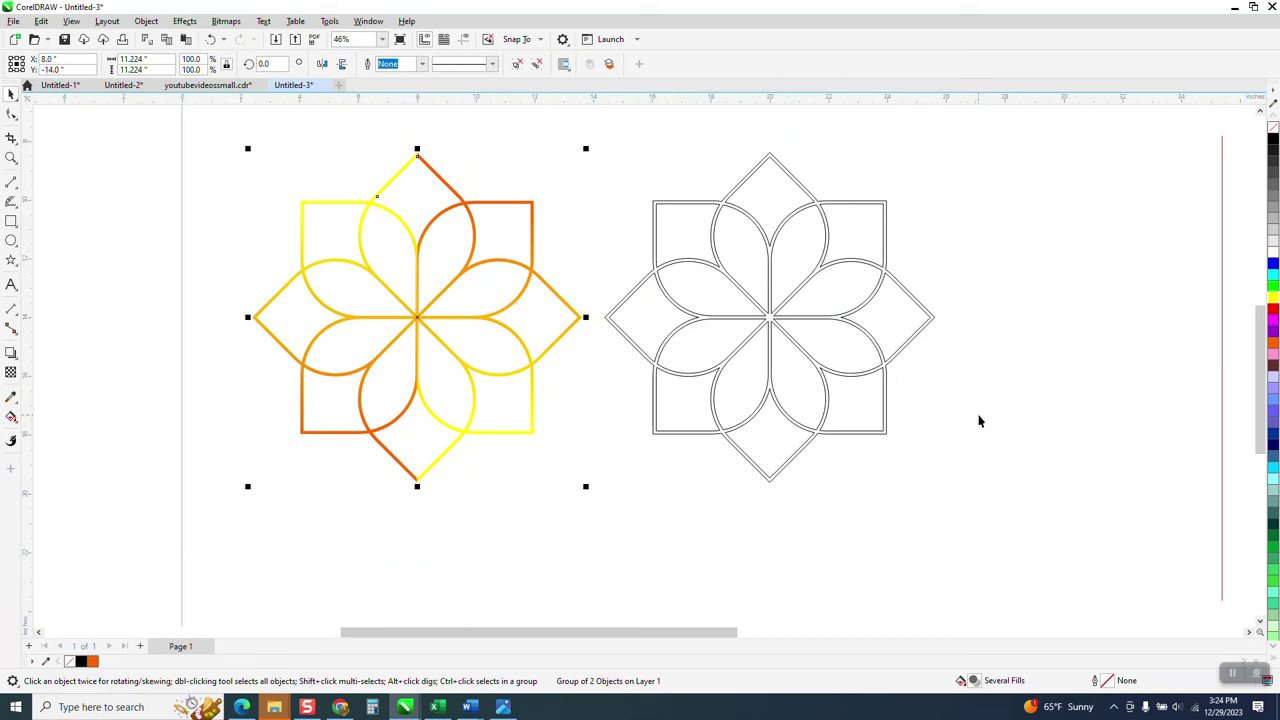
Move the grouped gradient flower 24 inches to the right and the black-outlined flower 12 inches down
key(Right)
key(Right)
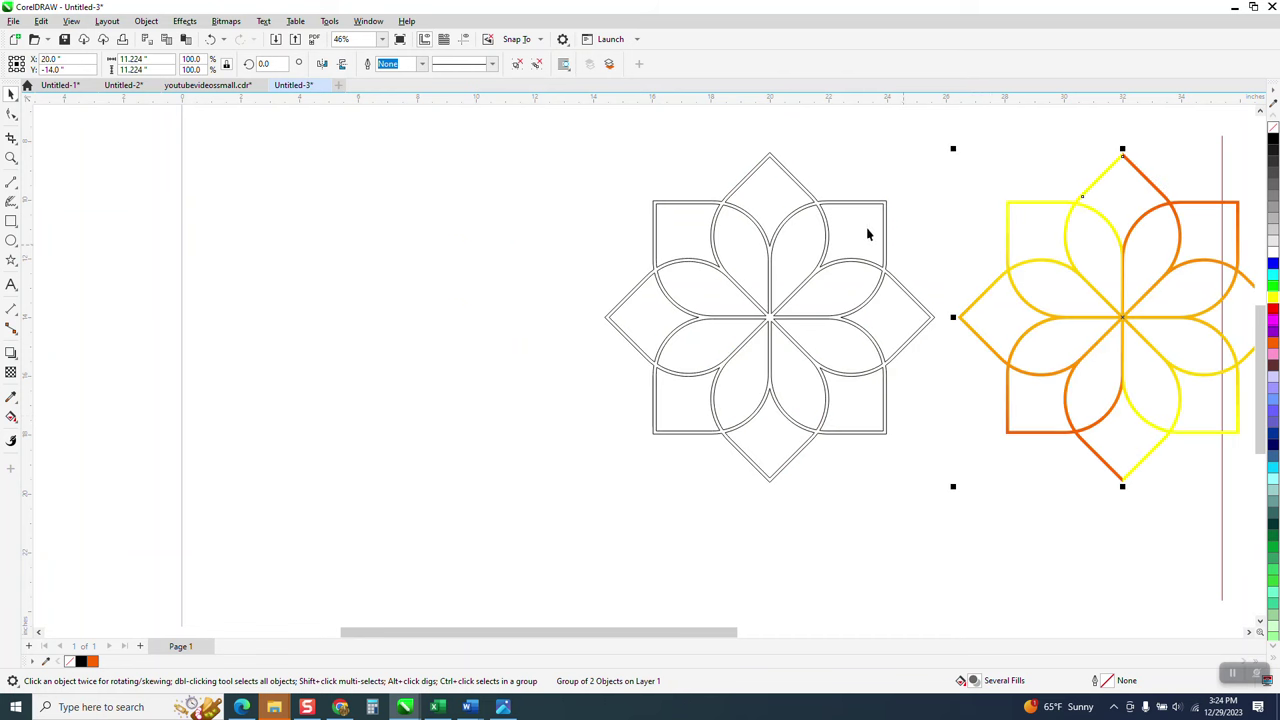
click(847, 202)
key(Down)
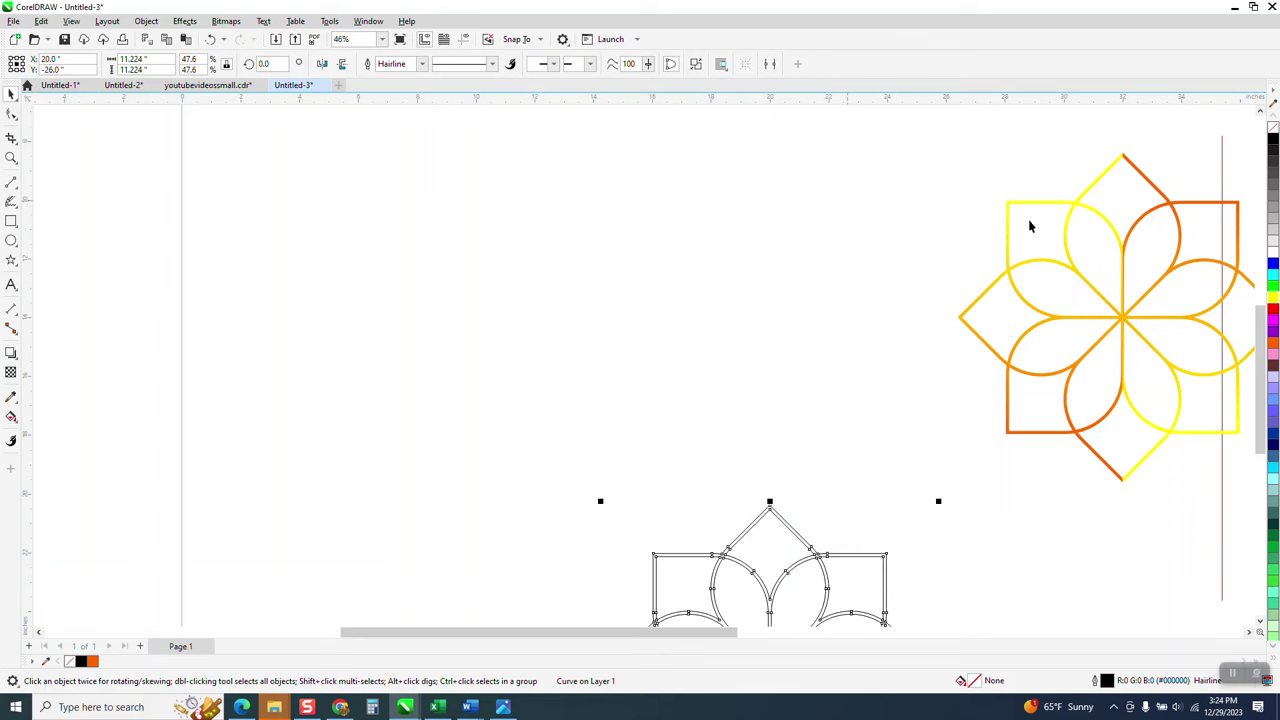
Move the gradient flower 12 inches to the left and add a black-filled square fitted to its outer bounds
click(1067, 233)
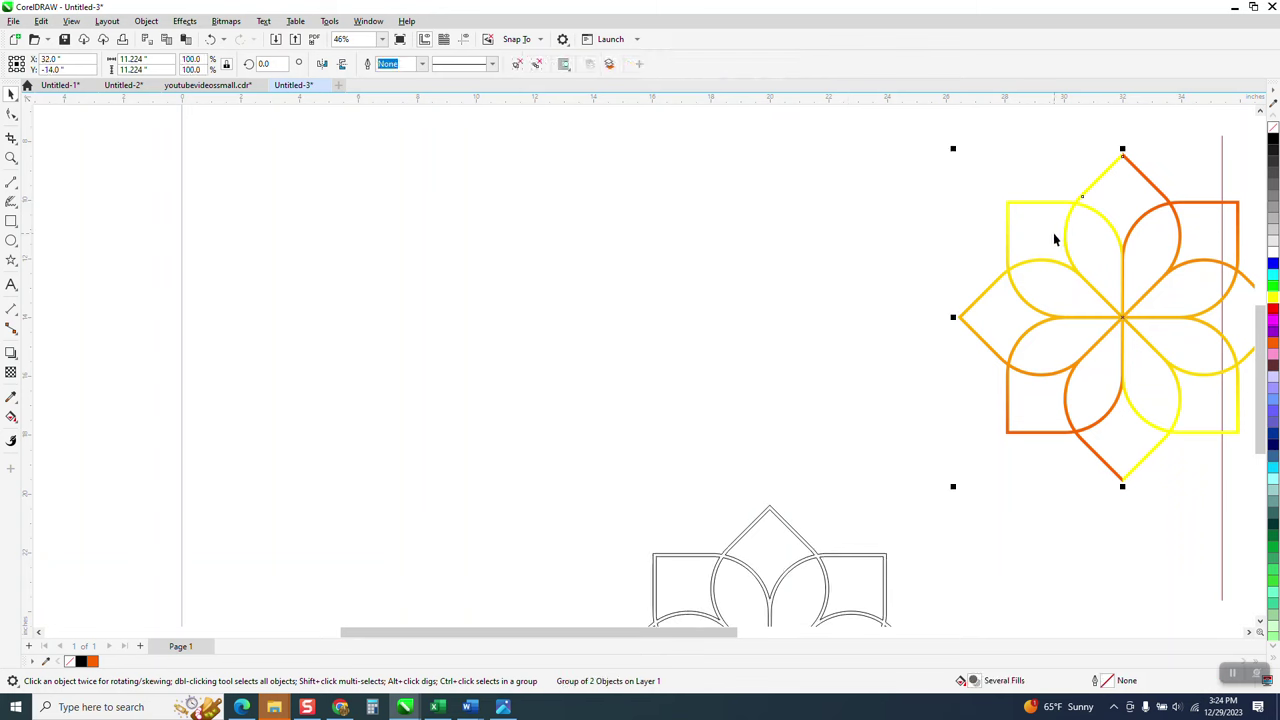
key(Left)
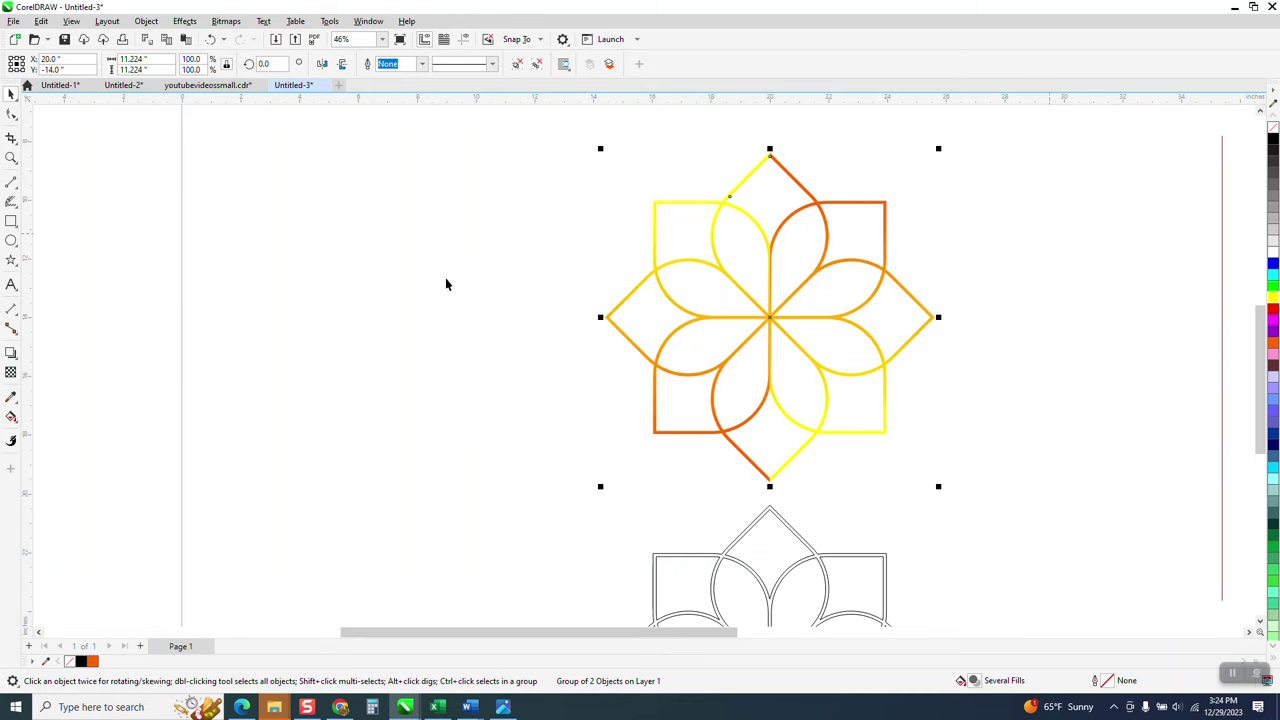
shift+double_click(11, 222)
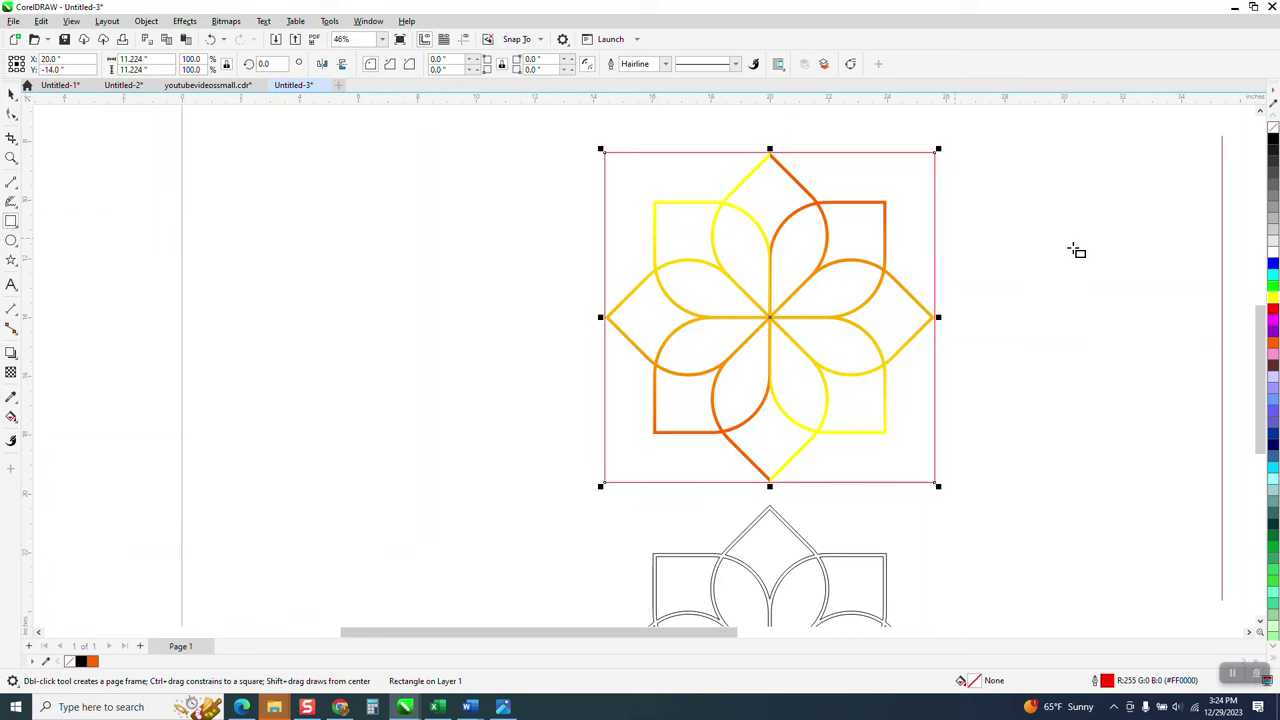
click(1273, 141)
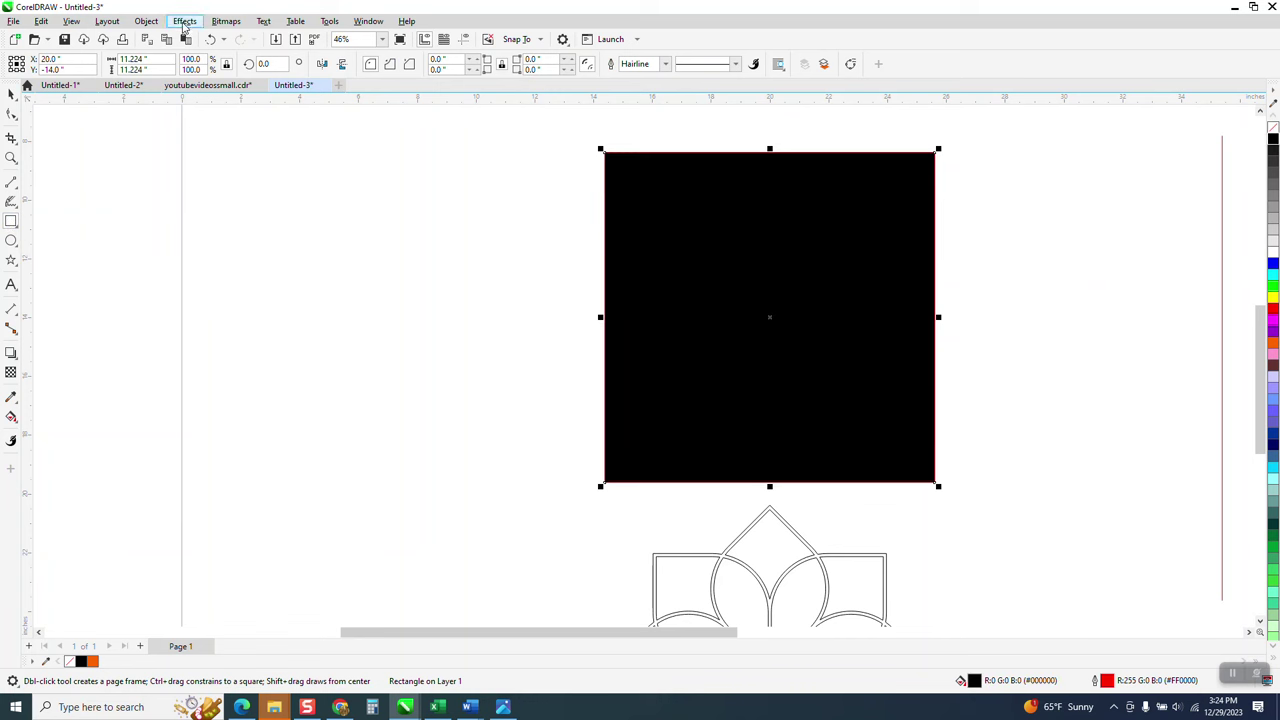
Send the black square to the back of the page, behind the gradient flower
click(158, 23)
mouse_move(185, 238)
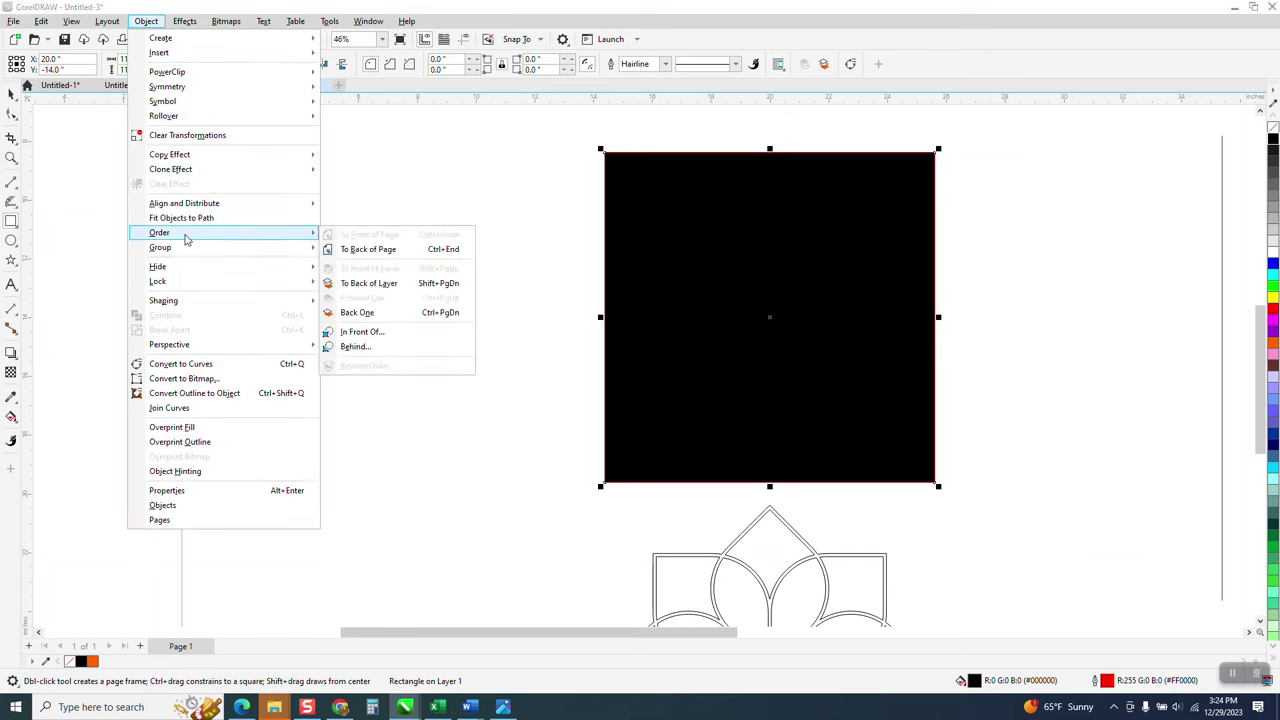
click(381, 249)
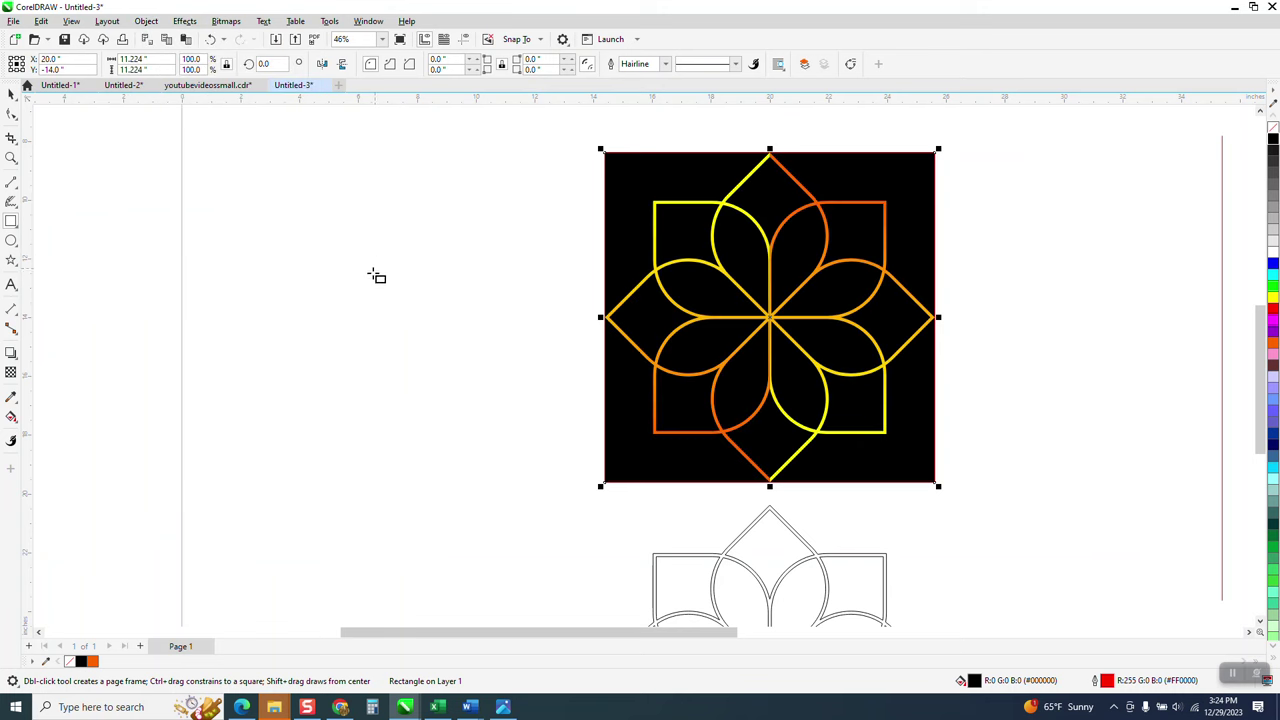
Inspect the vertical seam between the two gradient halves and ungroup the flower
click(11, 157)
drag(758, 258, 800, 324)
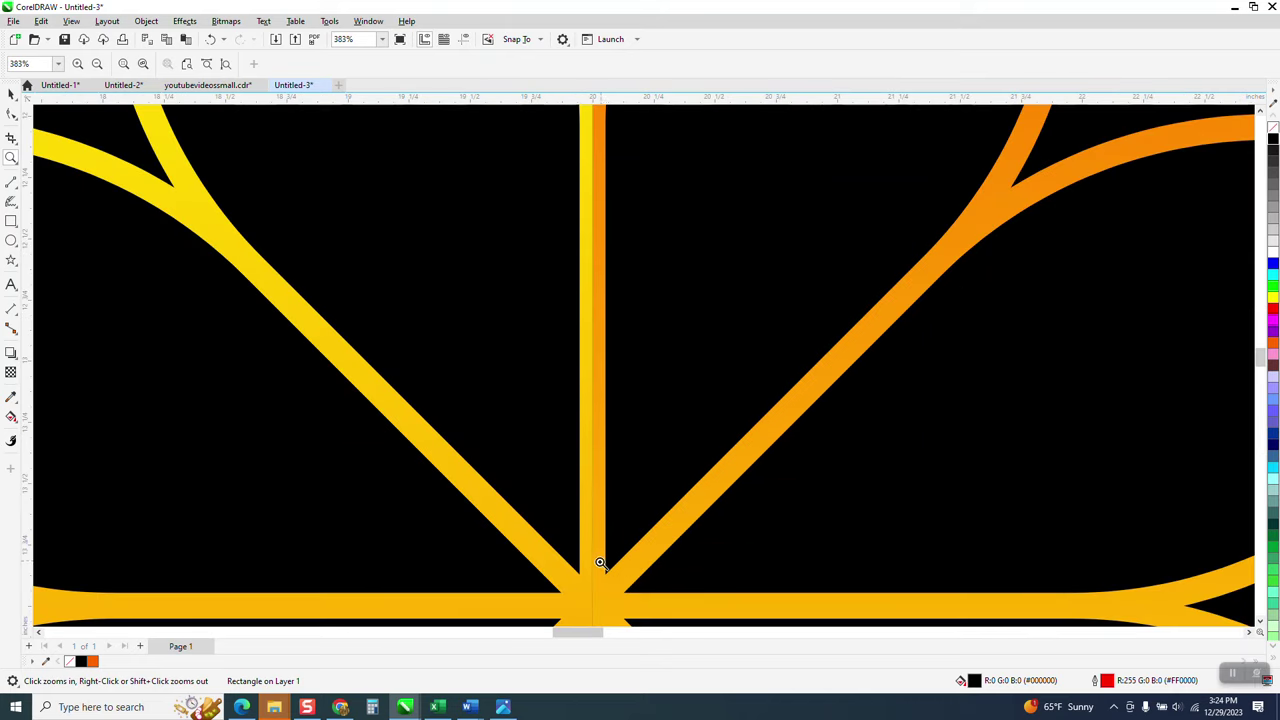
scroll(588, 591, down, 5)
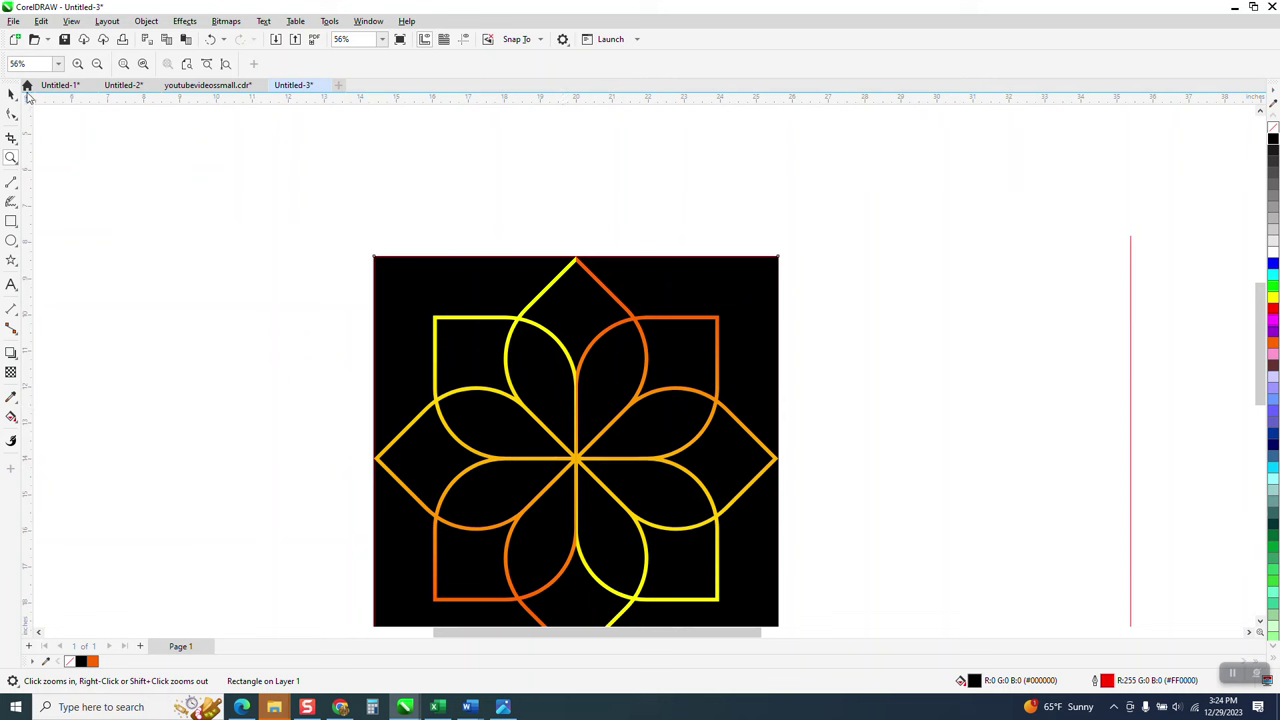
click(11, 93)
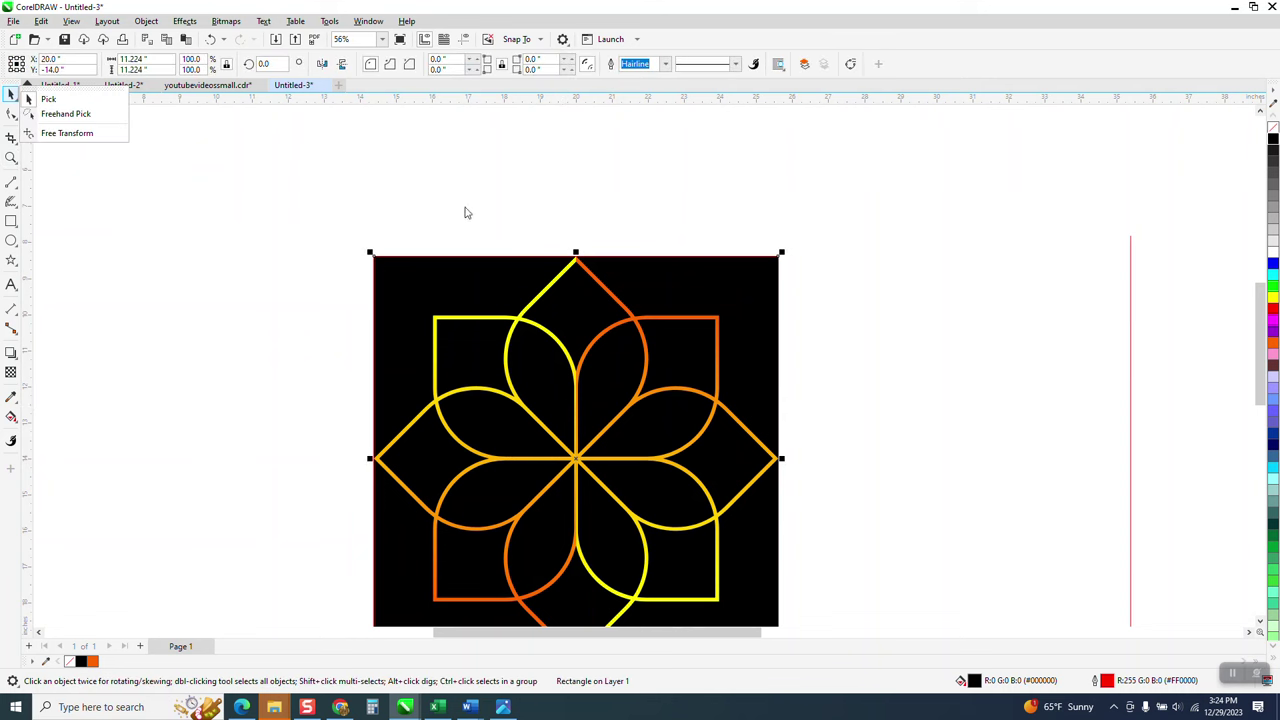
click(583, 266)
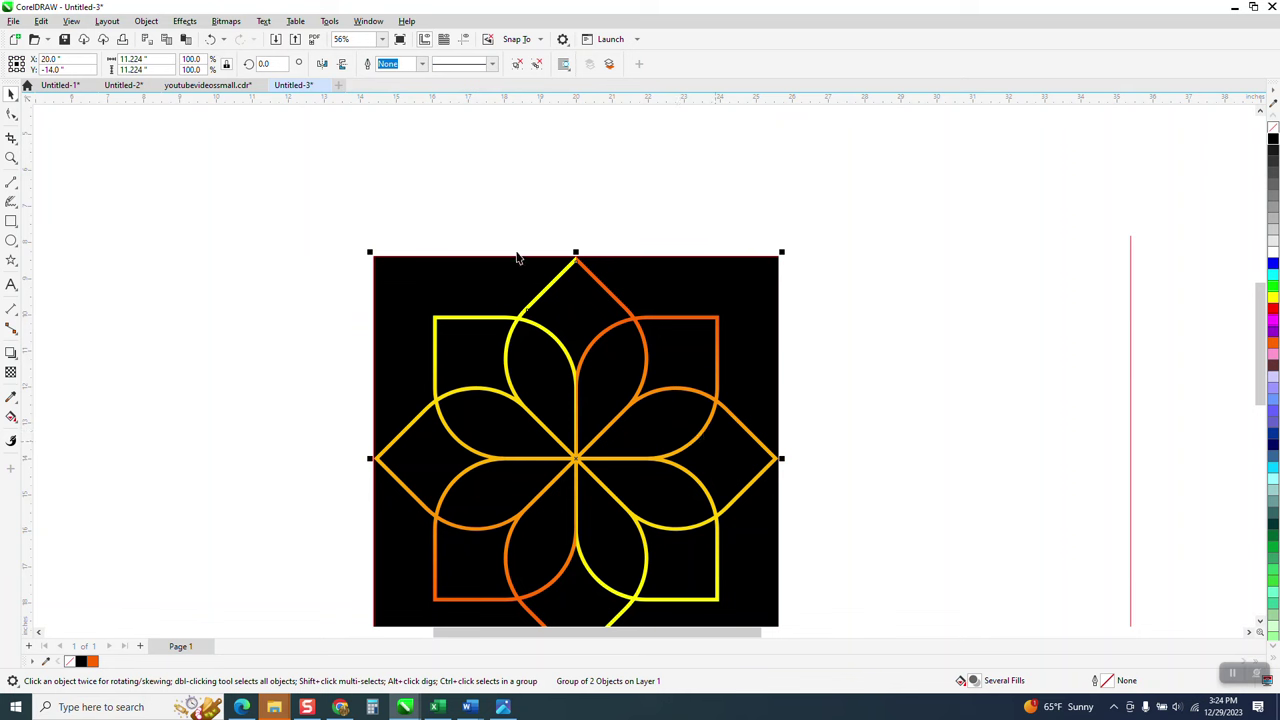
click(146, 21)
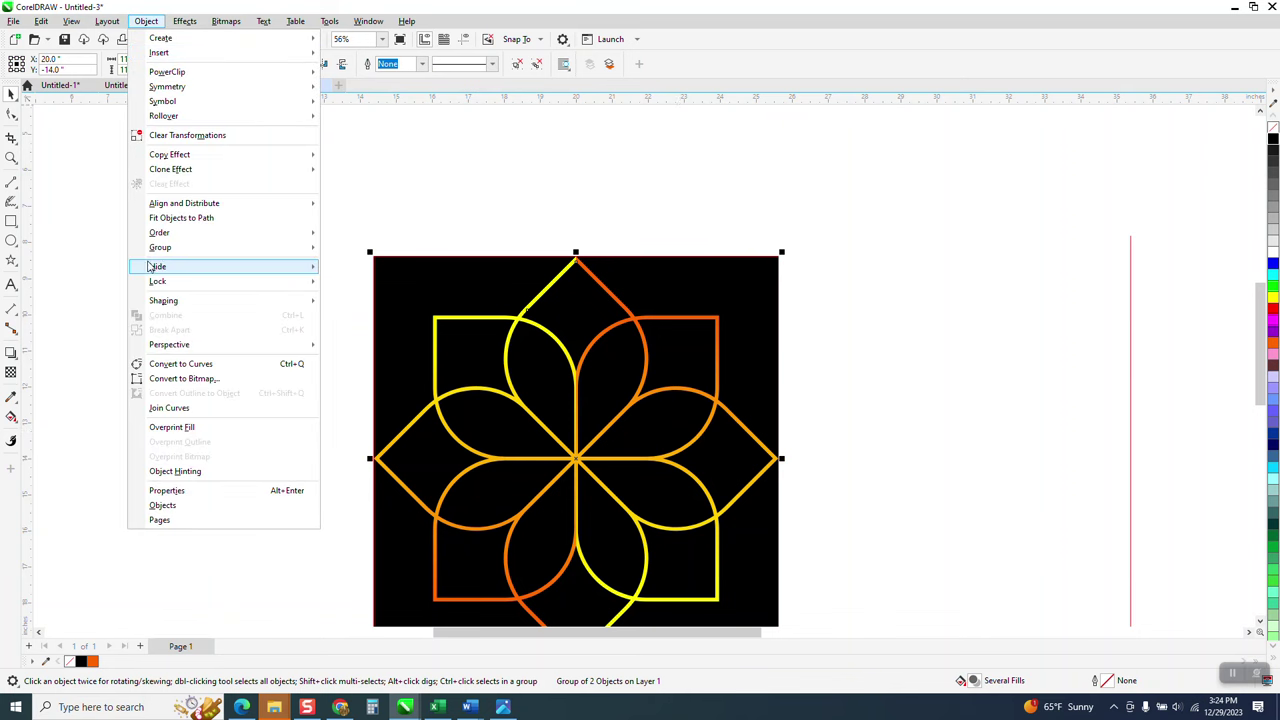
mouse_move(160, 249)
click(330, 264)
Set the nudge distance to 0.001 inches and nudge the right gradient half left once to close the center seam
click(404, 198)
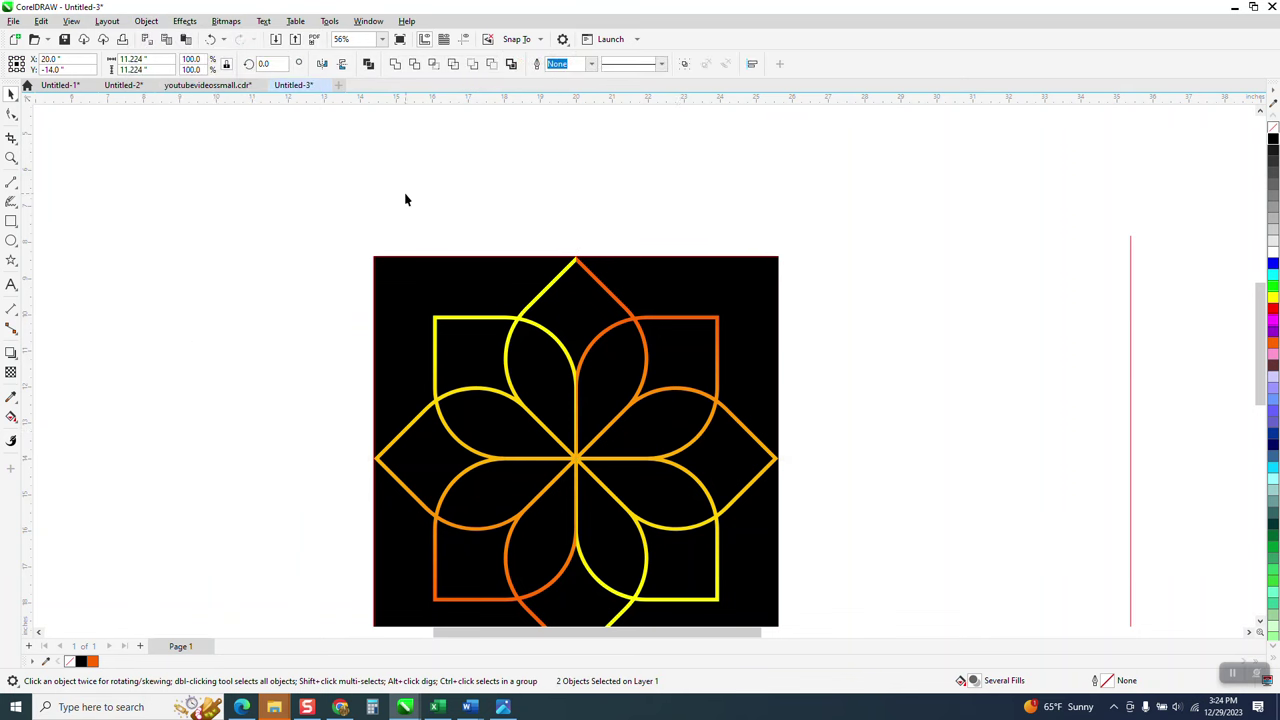
text(1)
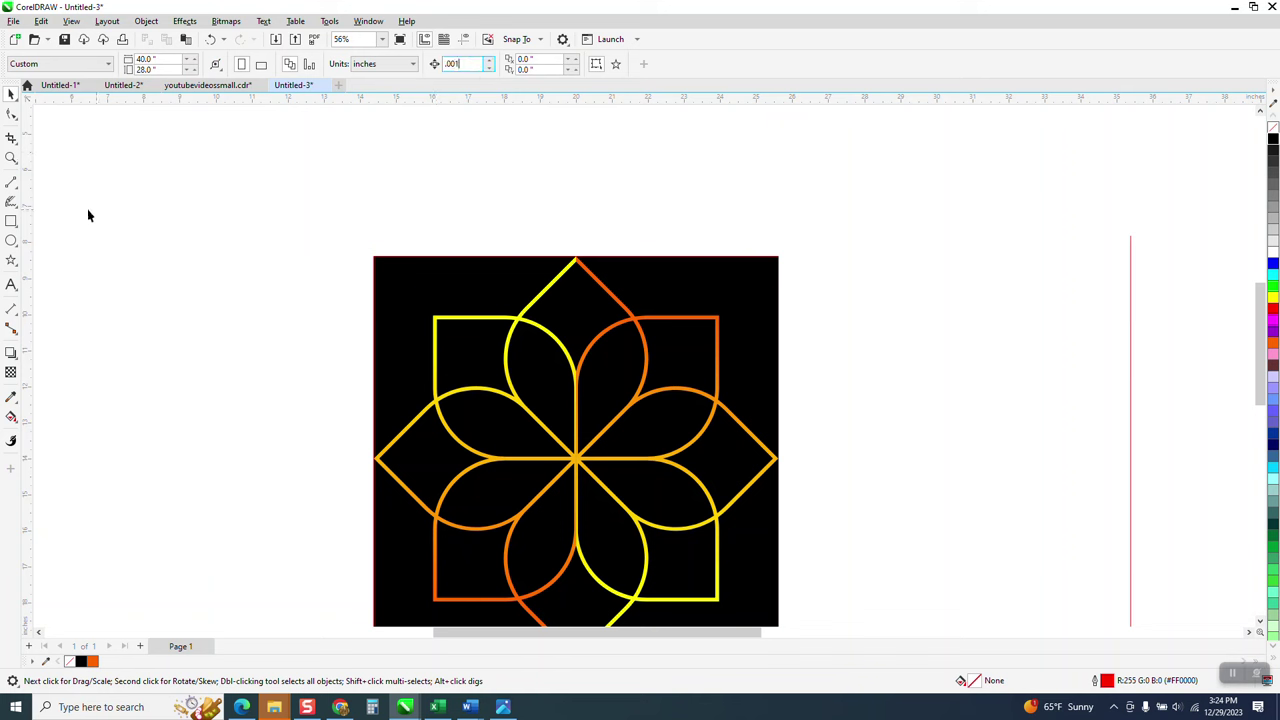
click(11, 157)
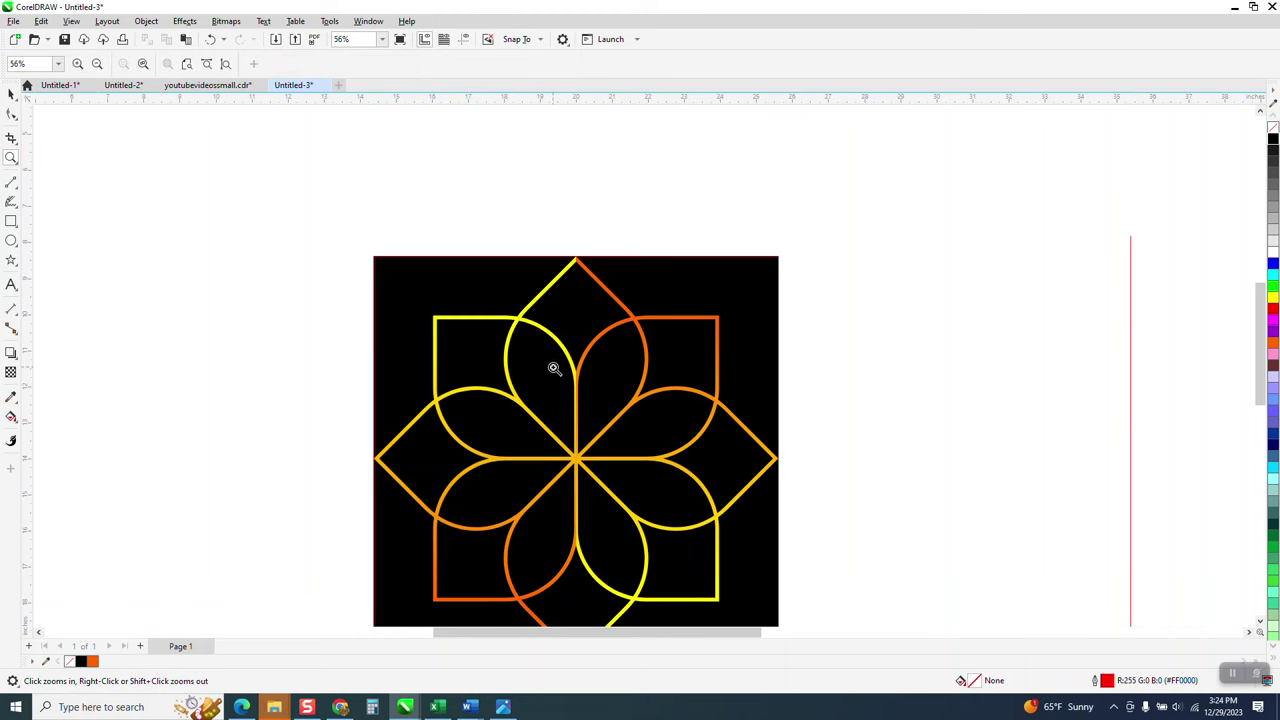
drag(553, 368, 626, 422)
scroll(531, 340, down, 4)
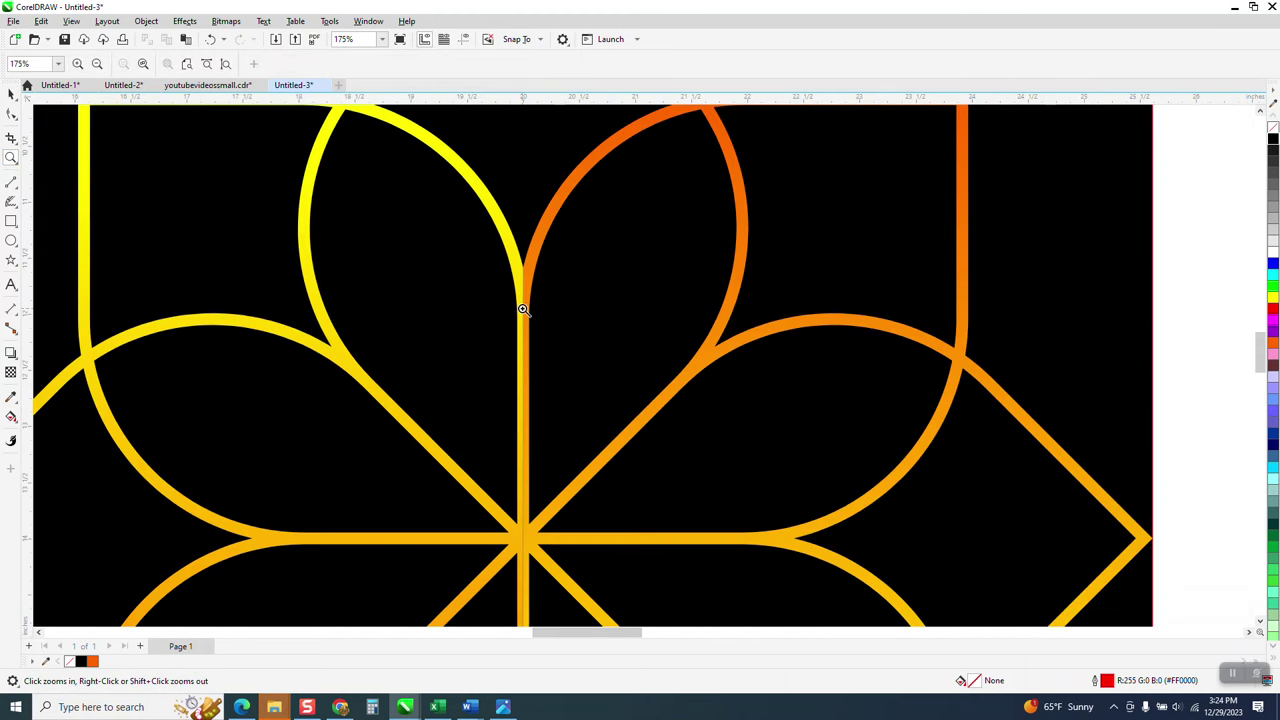
scroll(523, 310, down, 1)
drag(503, 441, 632, 510)
scroll(527, 431, down, 1)
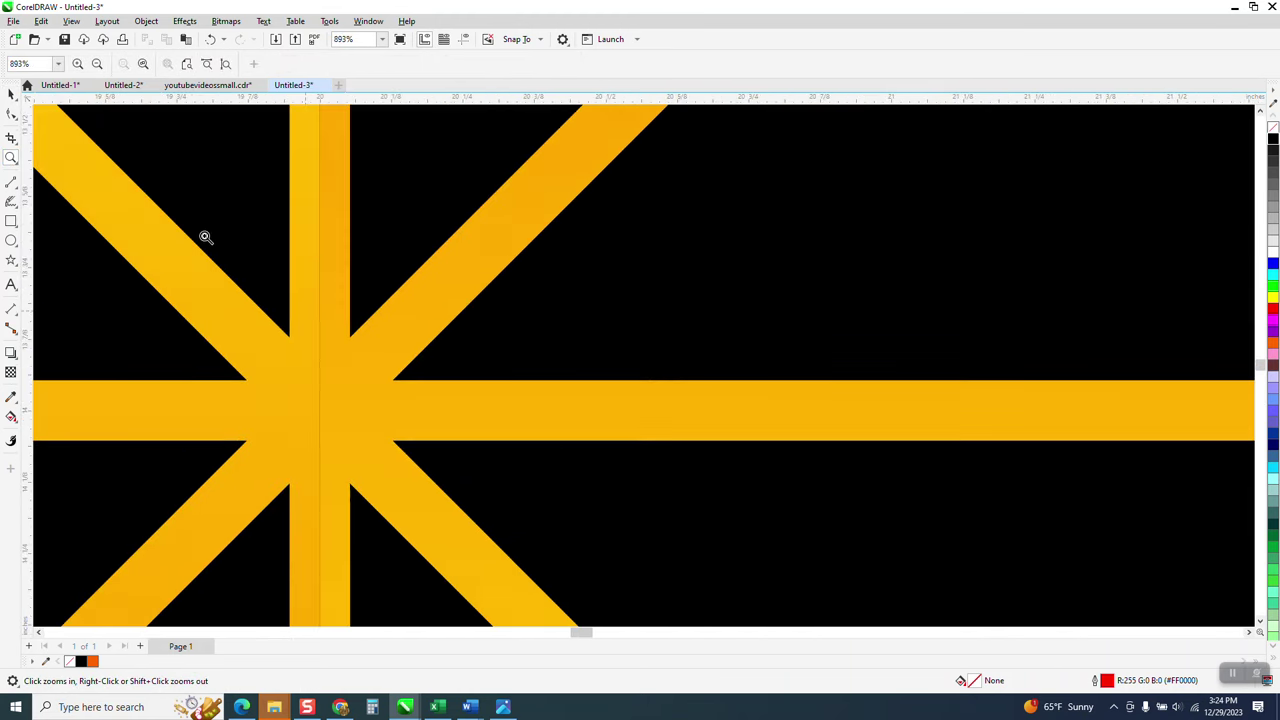
key(space)
click(482, 388)
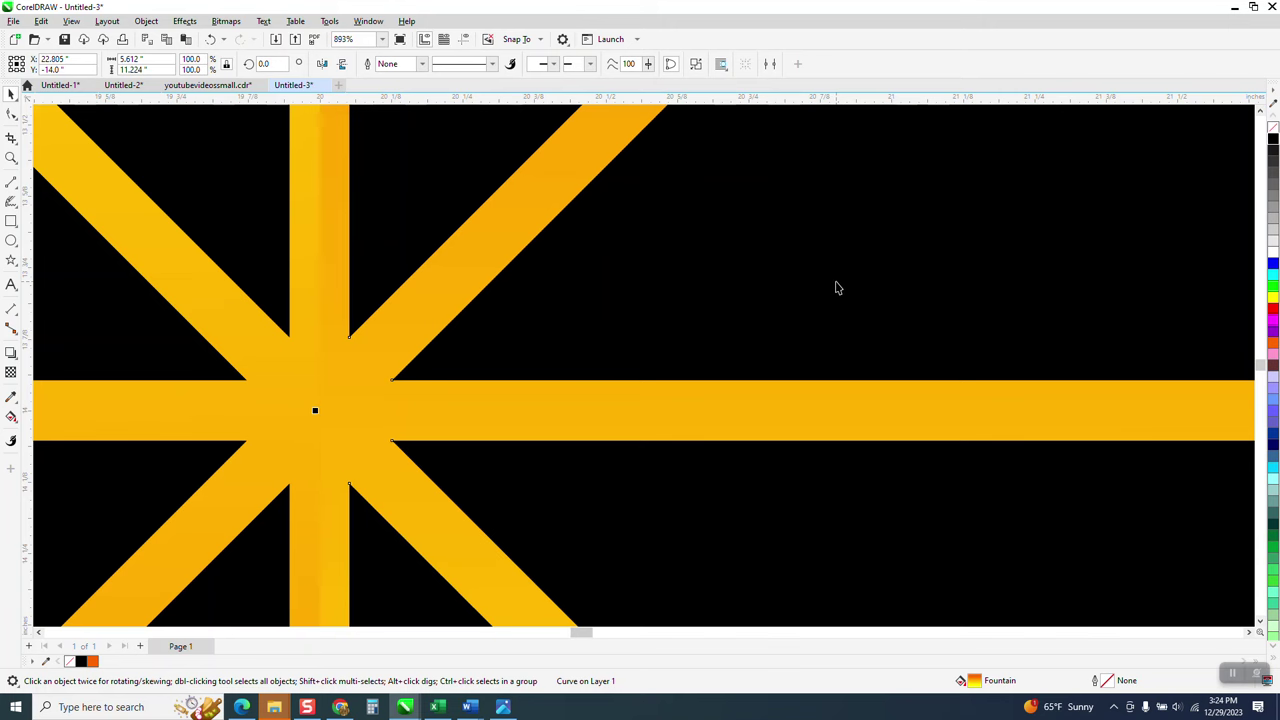
key(Left)
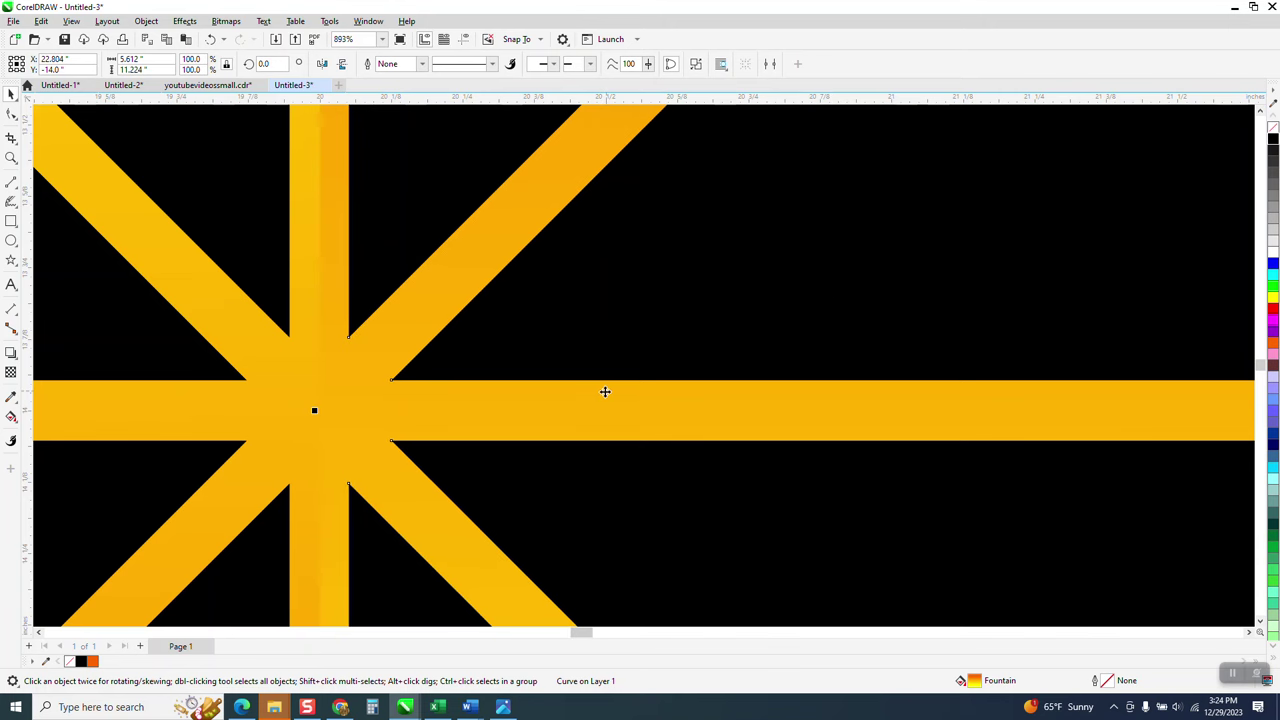
Move the black square off the flower to the empty area on its right
scroll(603, 391, down, 4)
scroll(475, 422, down, 2)
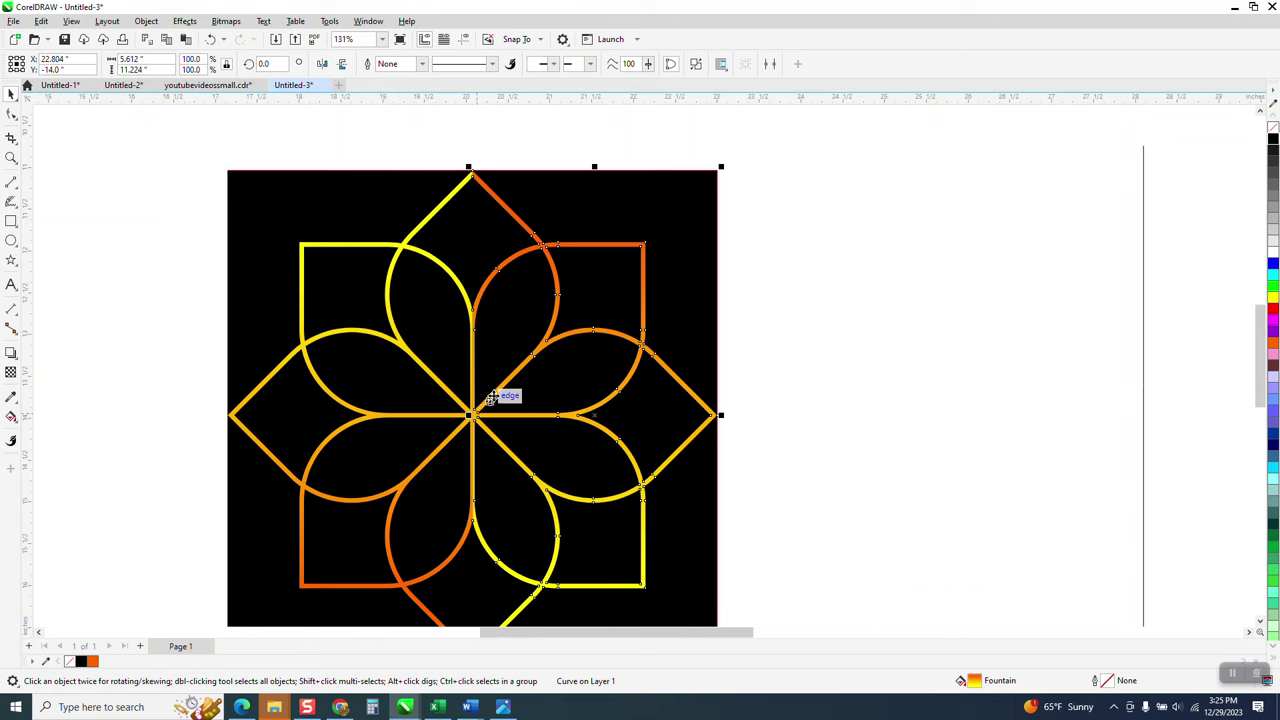
drag(665, 249, 1272, 223)
drag(708, 253, 1249, 260)
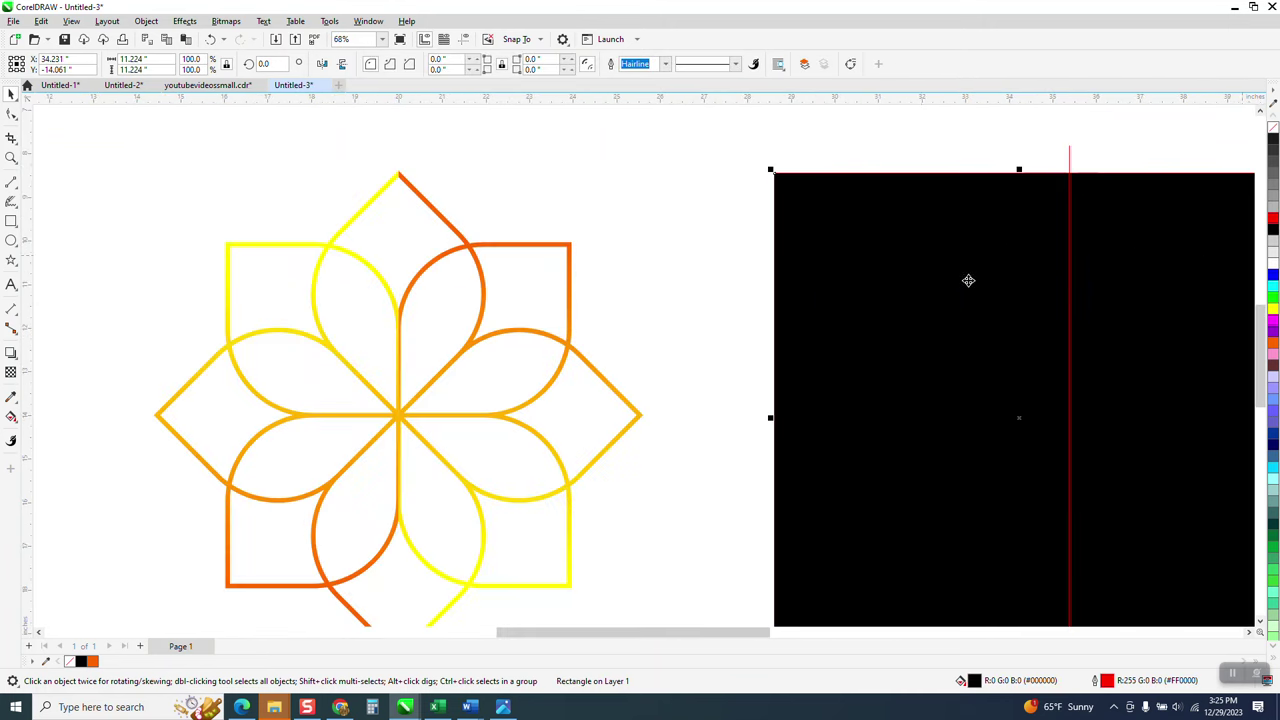
Group the two gradient halves and center the black square on the page, behind the flower
scroll(446, 274, down, 3)
drag(251, 178, 567, 494)
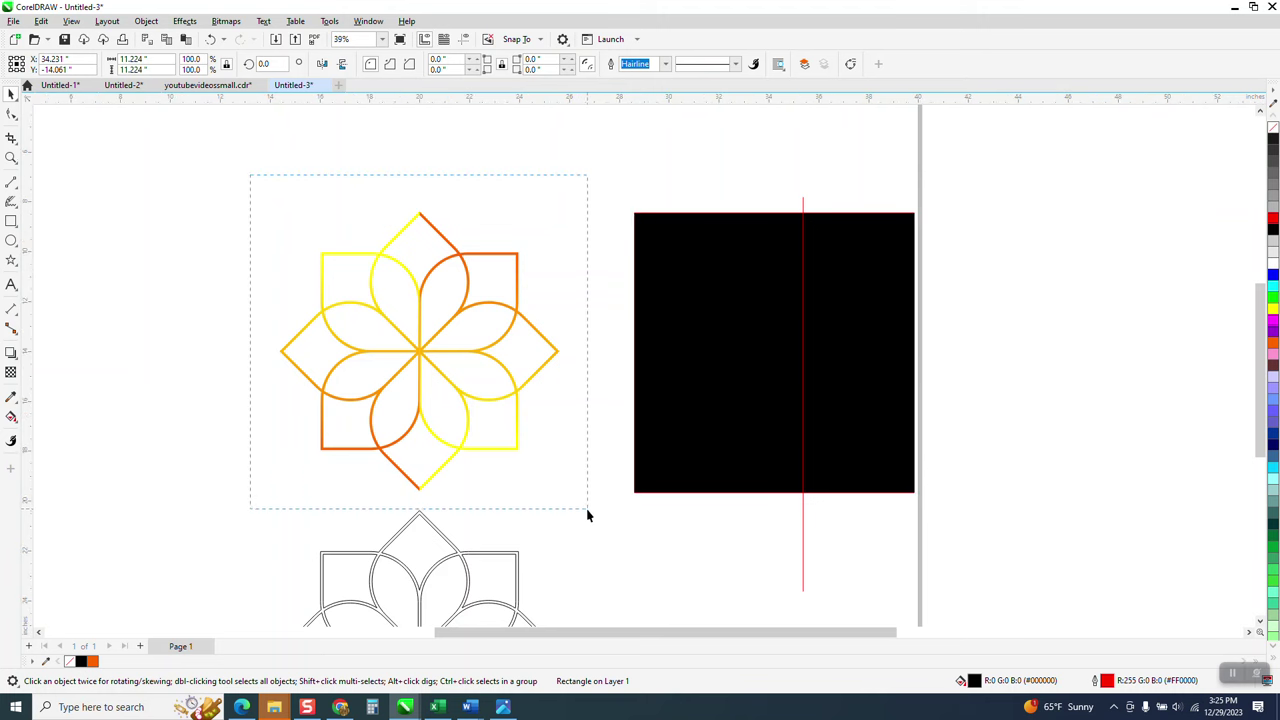
click(146, 21)
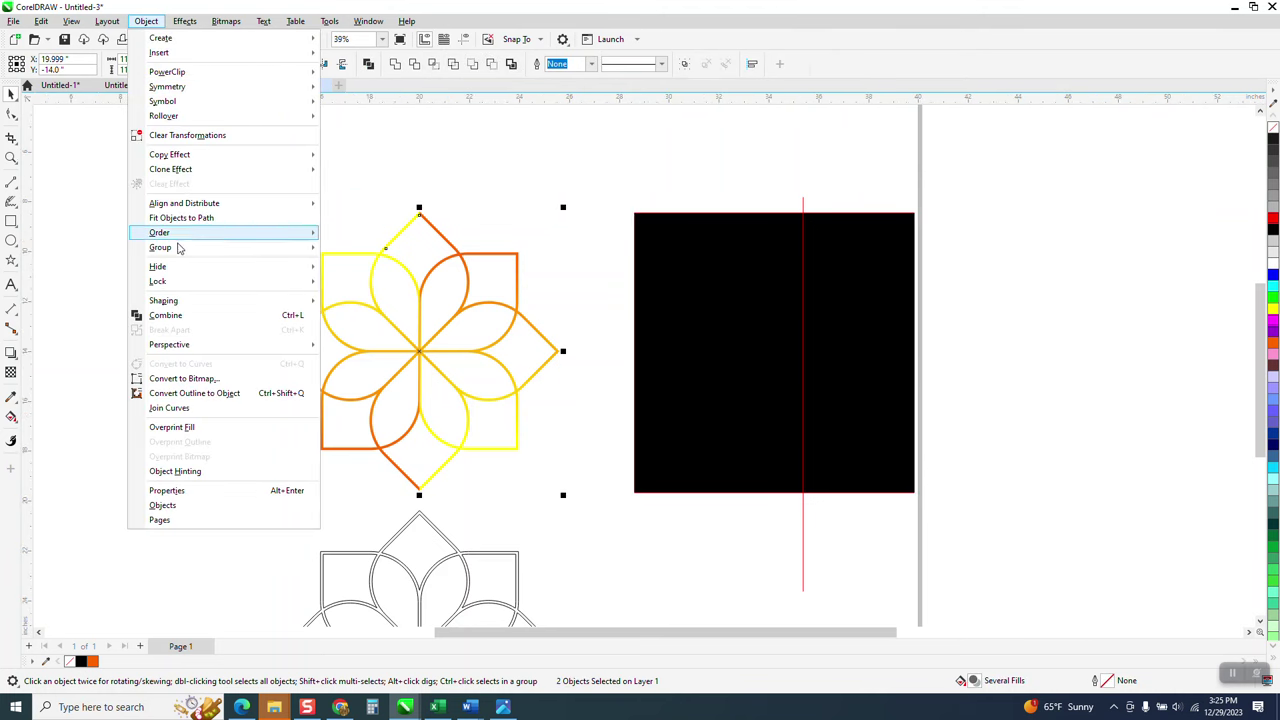
mouse_move(176, 254)
click(345, 249)
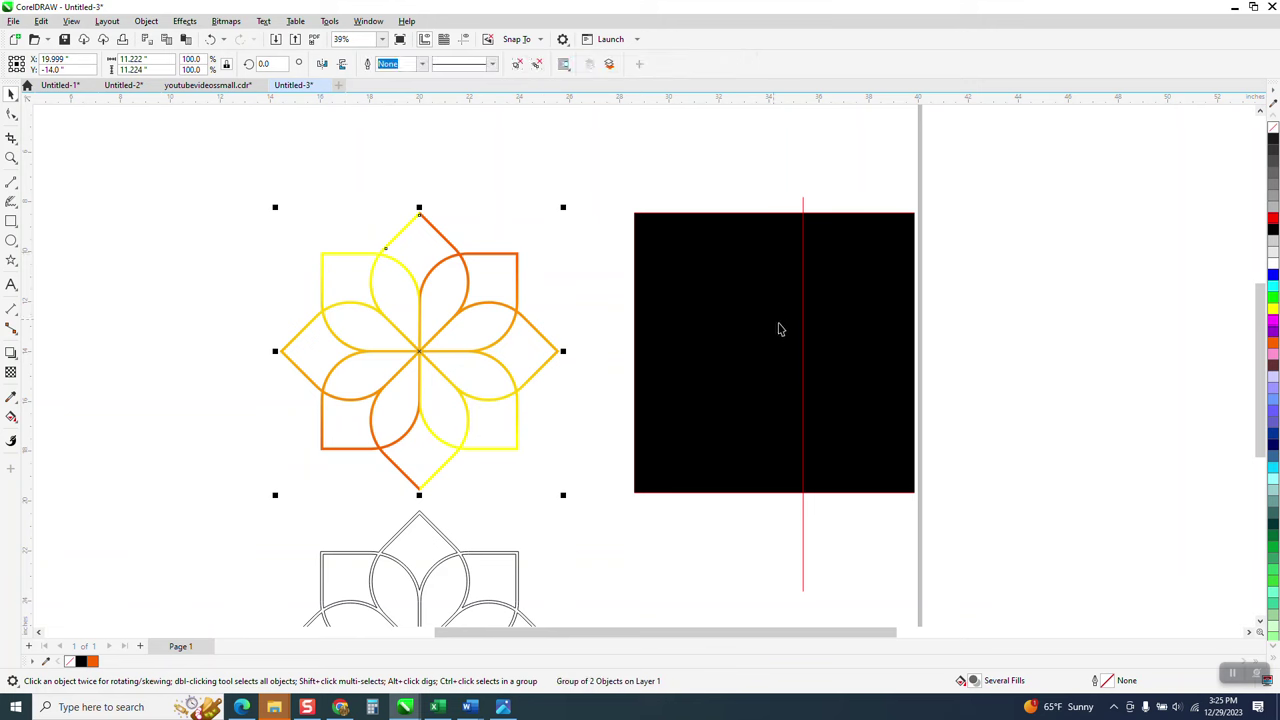
click(785, 326)
key(p)
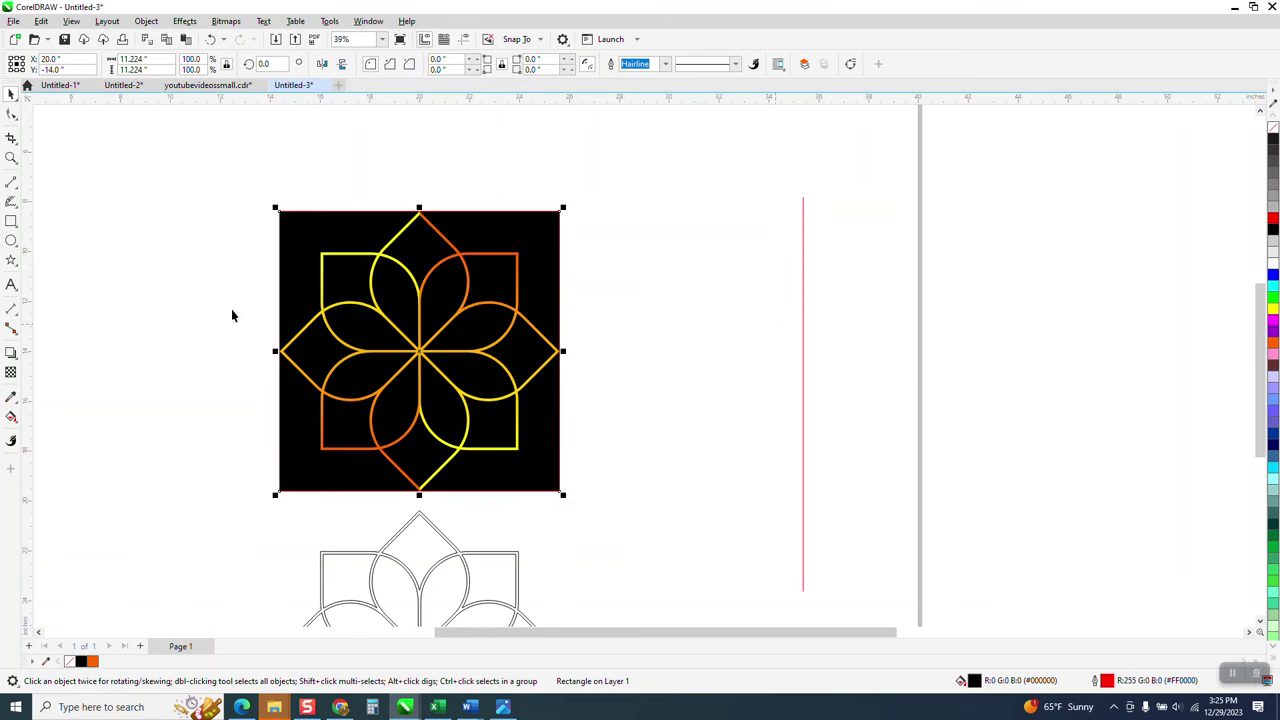
Examine the center seam and the overall look of the gradient flower on its black background
click(11, 158)
drag(398, 236, 553, 385)
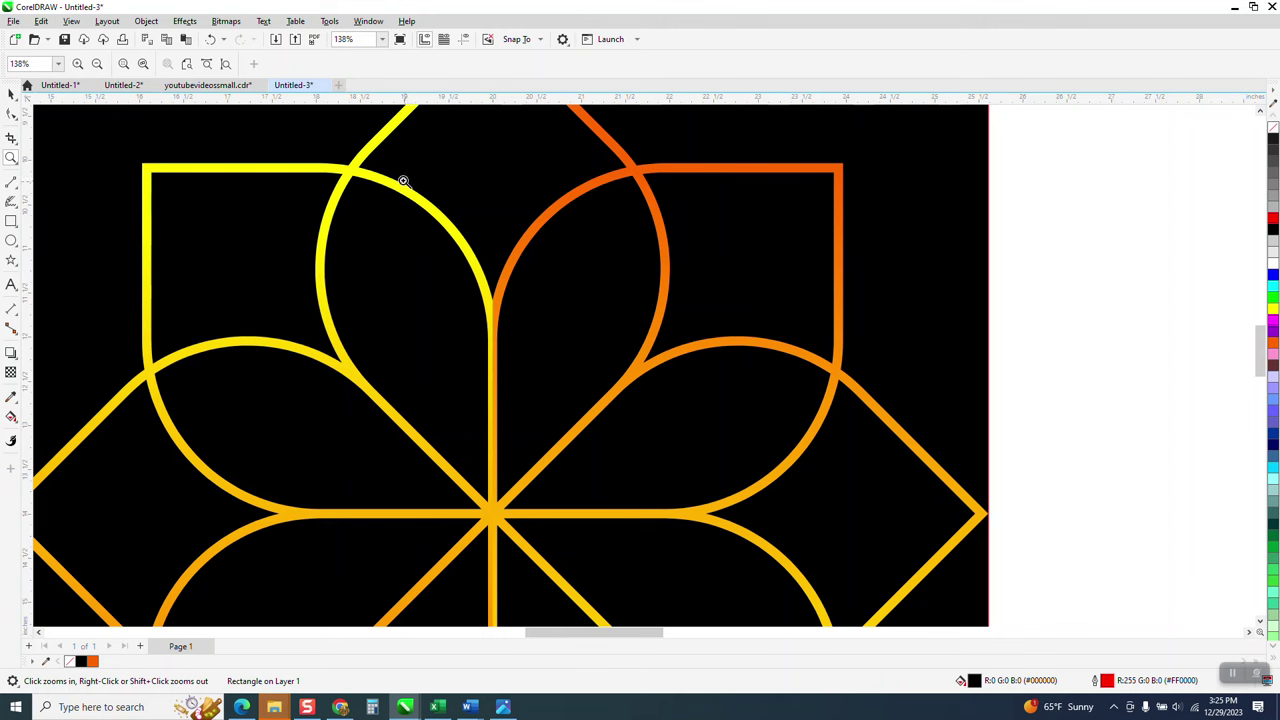
scroll(330, 265, down, 1)
scroll(465, 337, down, 2)
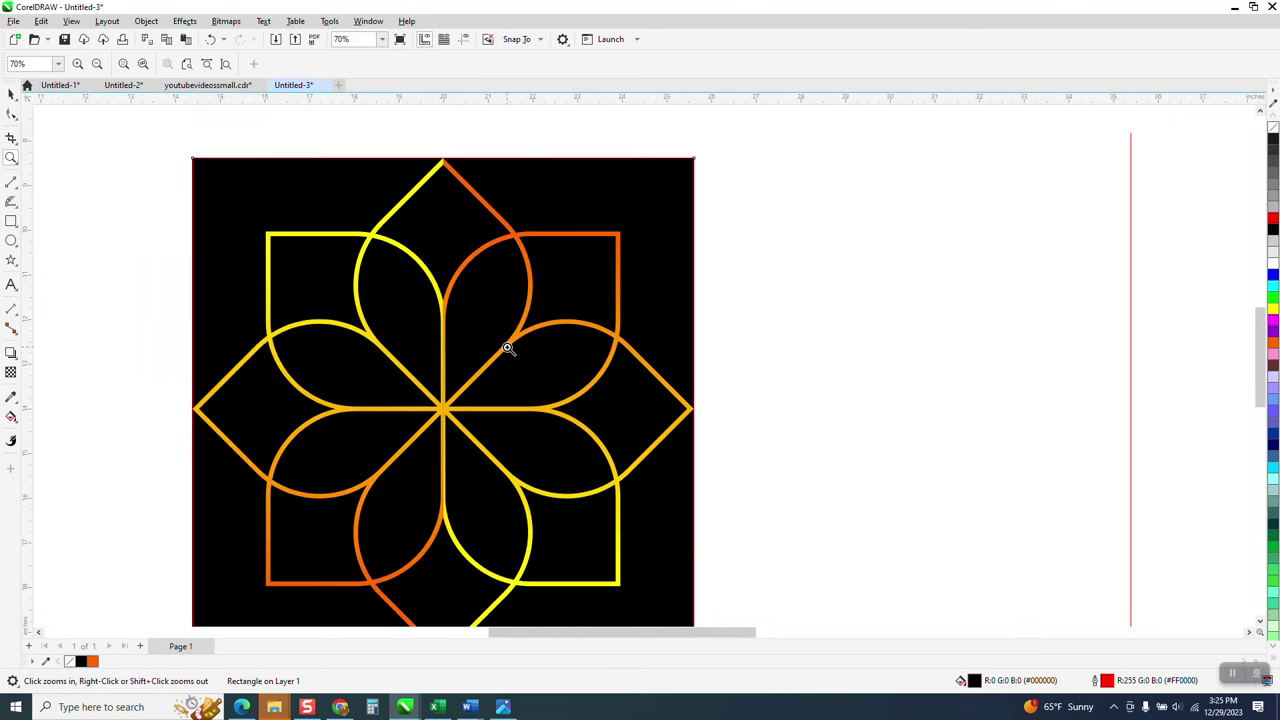
scroll(508, 347, down, 1)
scroll(508, 347, down, 1)
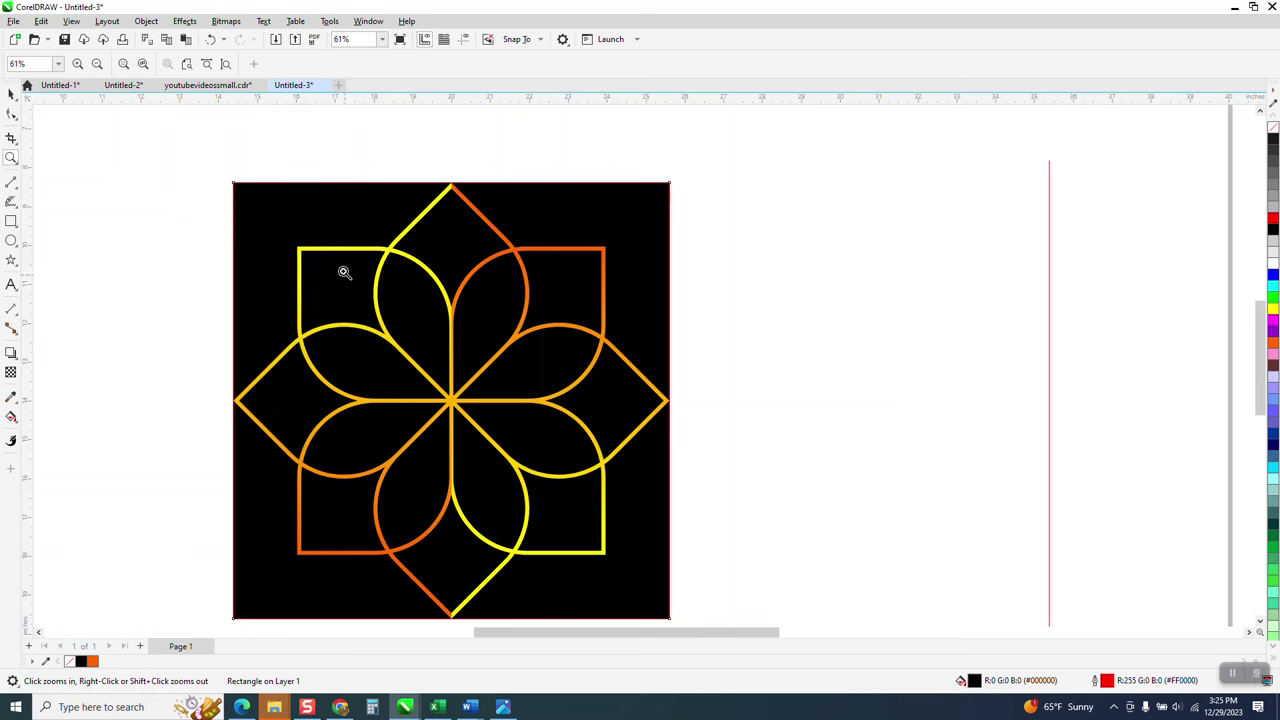
scroll(500, 321, down, 1)
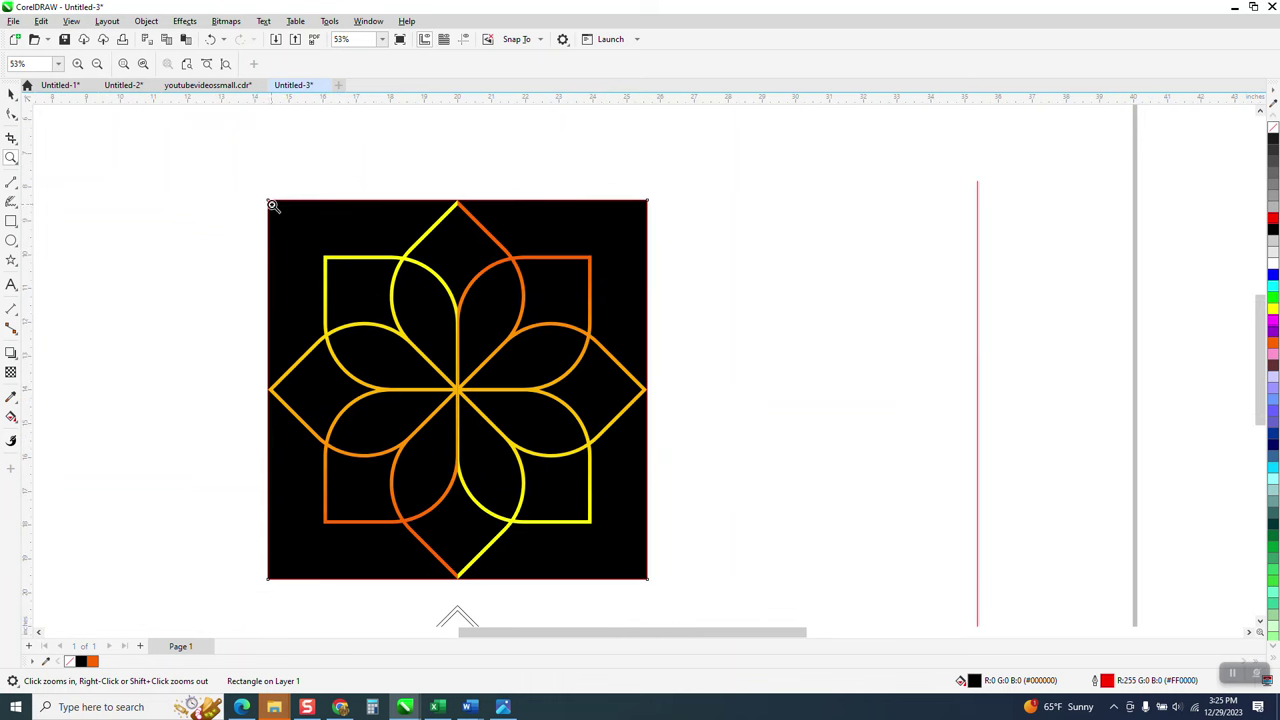
drag(272, 205, 697, 580)
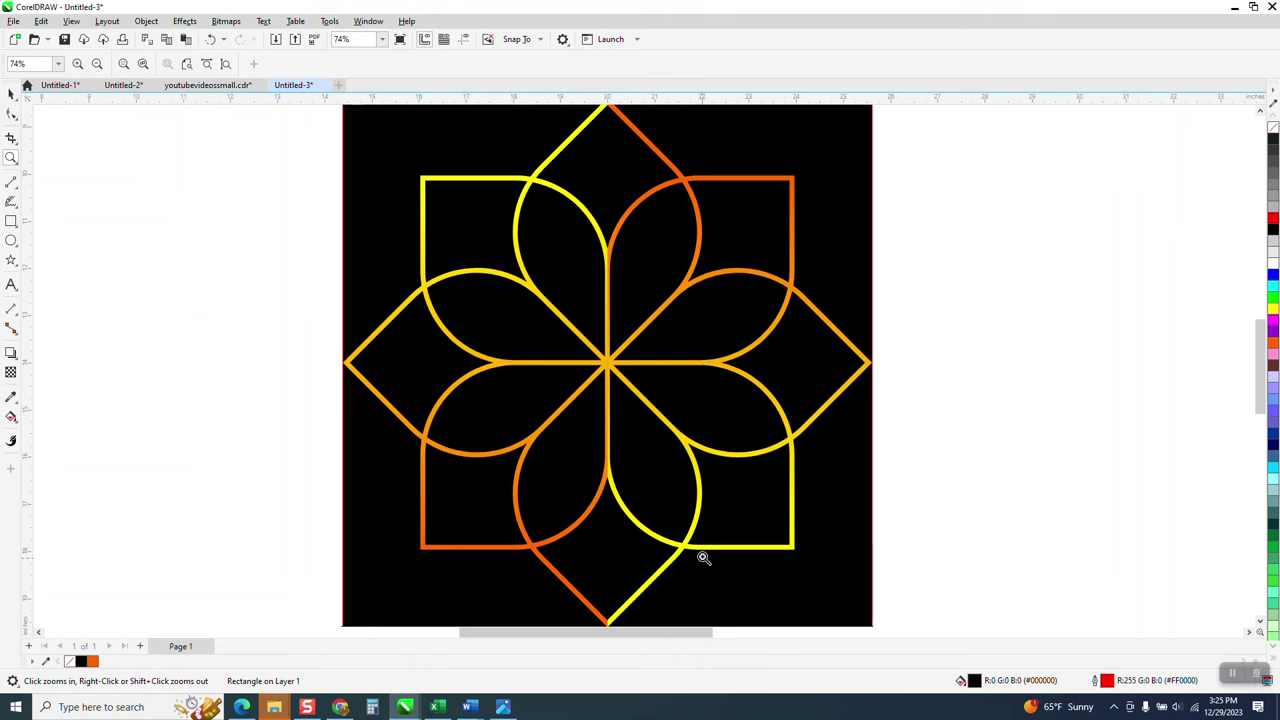